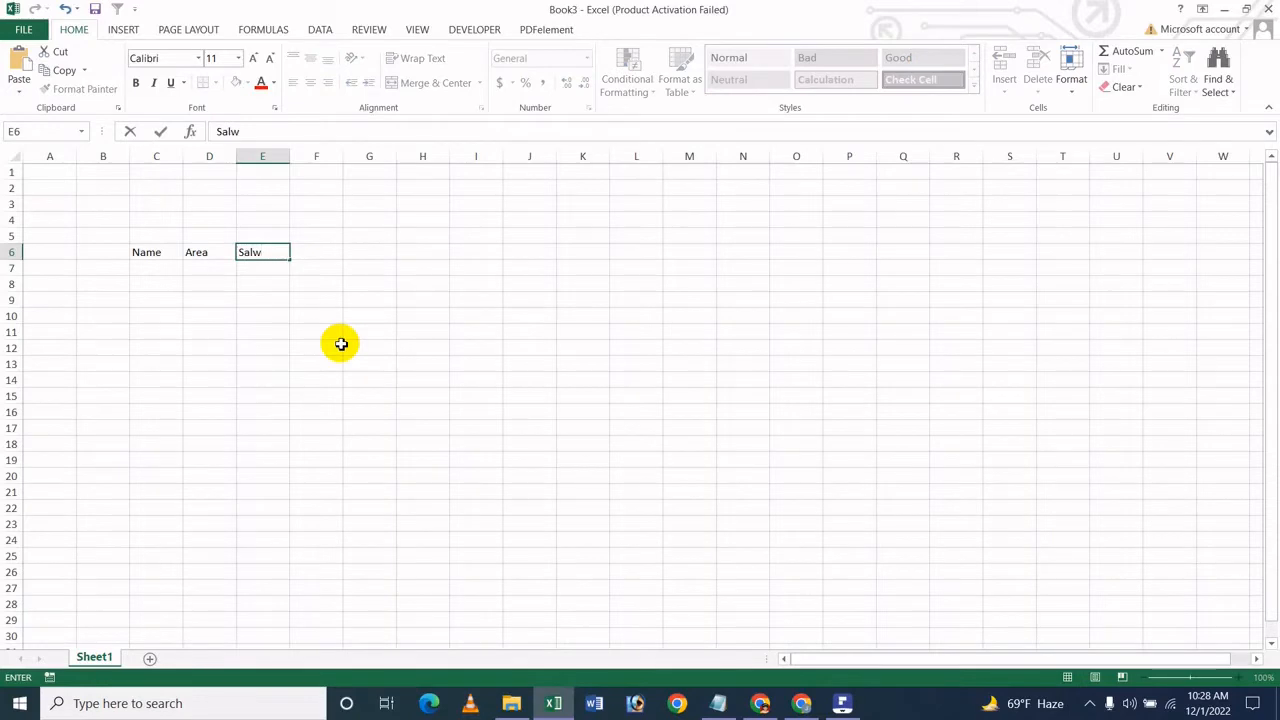
Step: Complete the column header in cell E6 as Sales Amount
key(BackSpace)
text(es Amount)
click(400, 349)
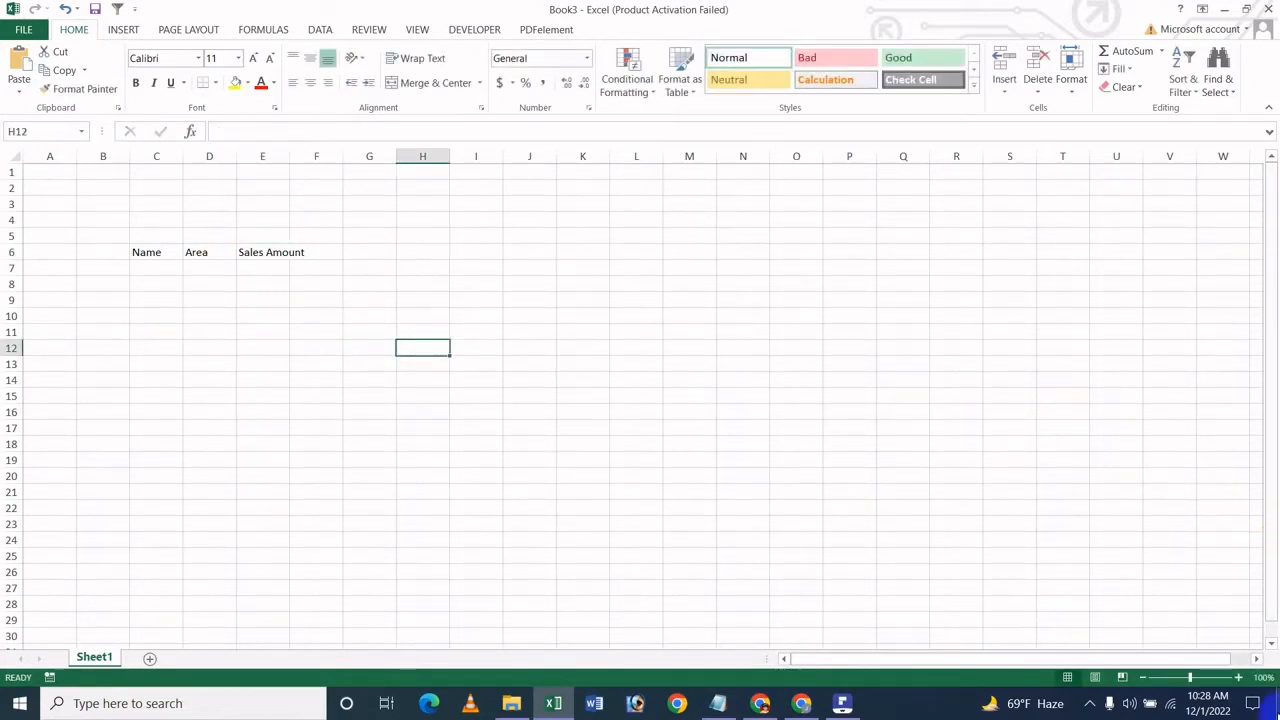
Step: Widen column E so that the whole Sales Amount header fits inside it
click(1205, 681)
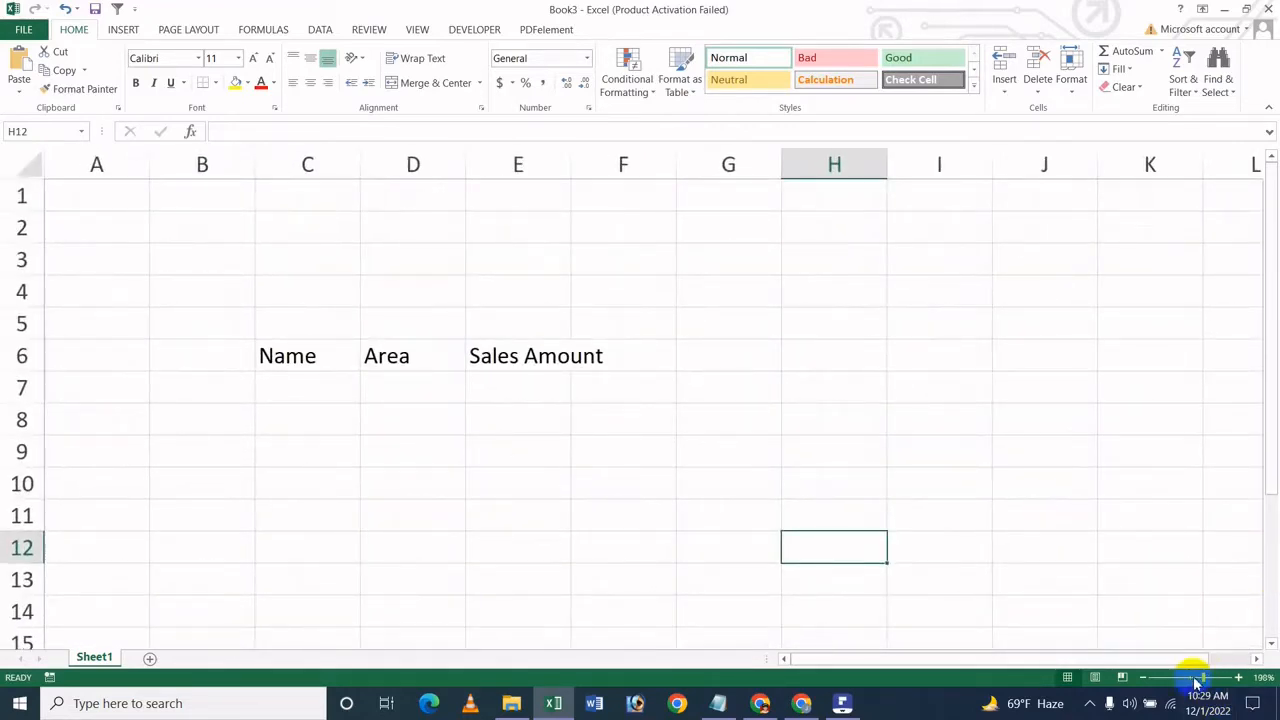
drag(1205, 681, 1200, 683)
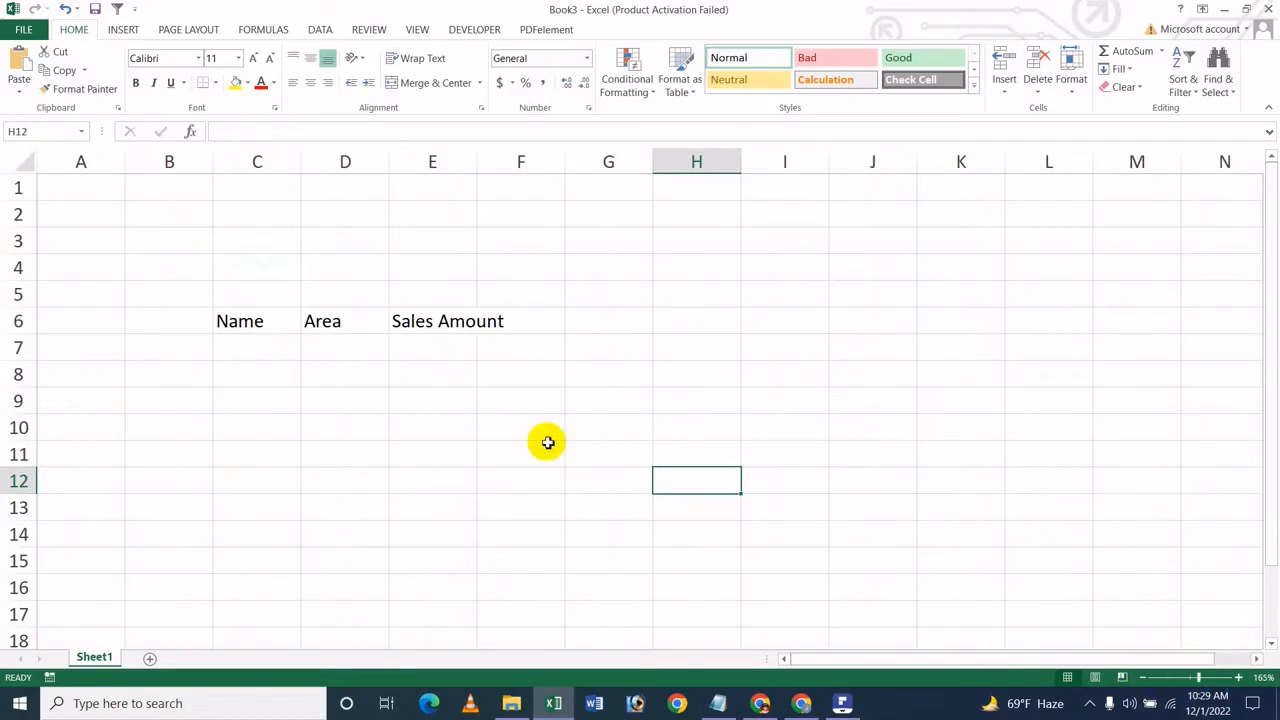
drag(476, 154, 507, 154)
Step: Fill row 7 with the person's first name in C7, Dhaka as the area and 50000 as the sales amount
click(257, 354)
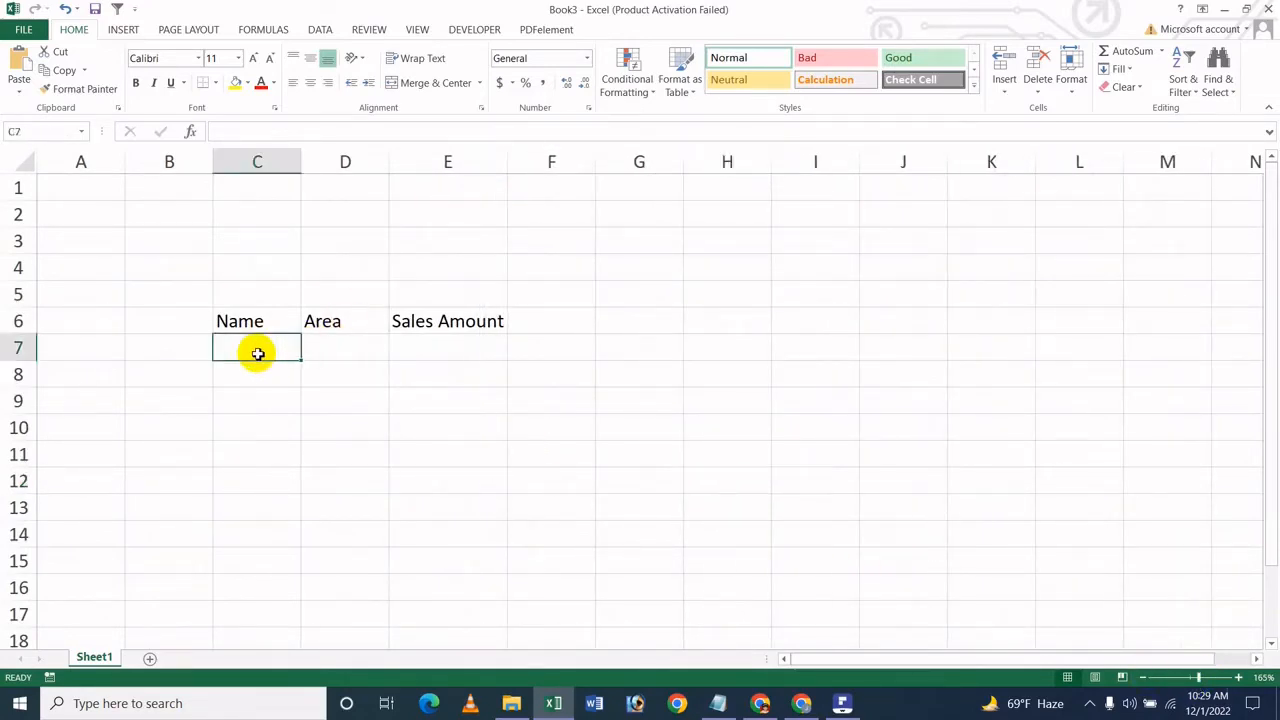
text(Icche)
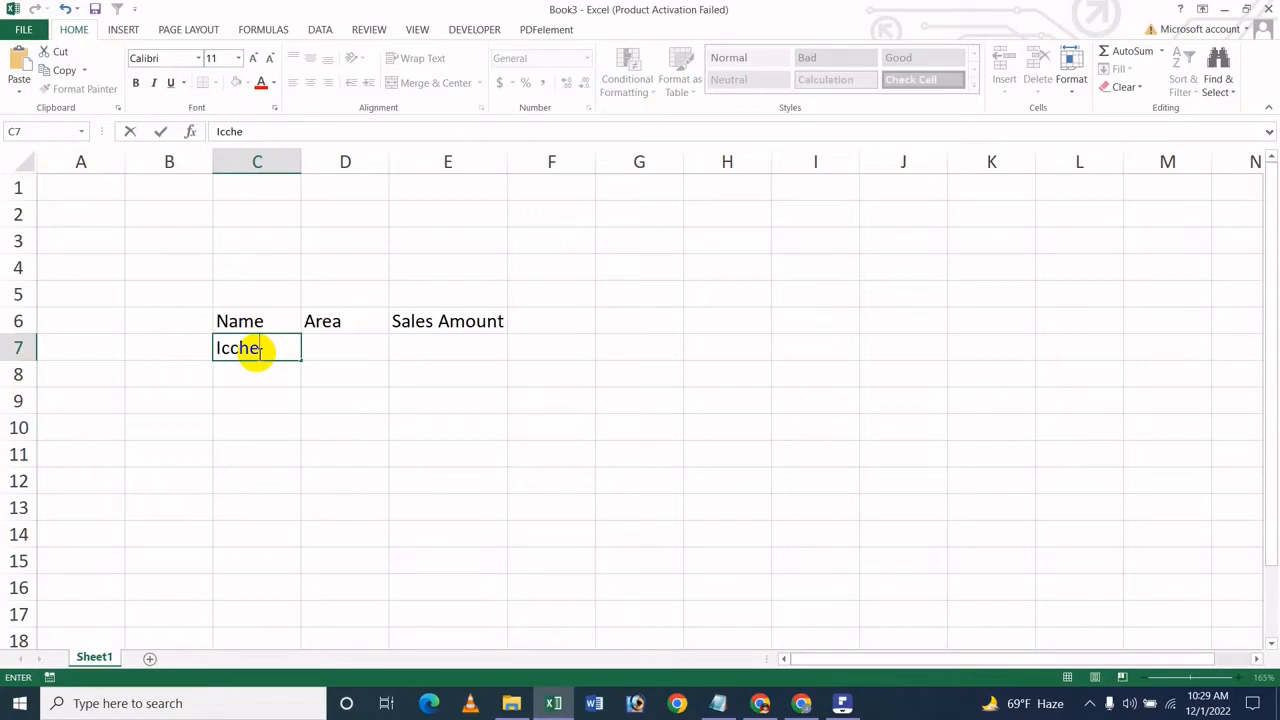
key(Tab)
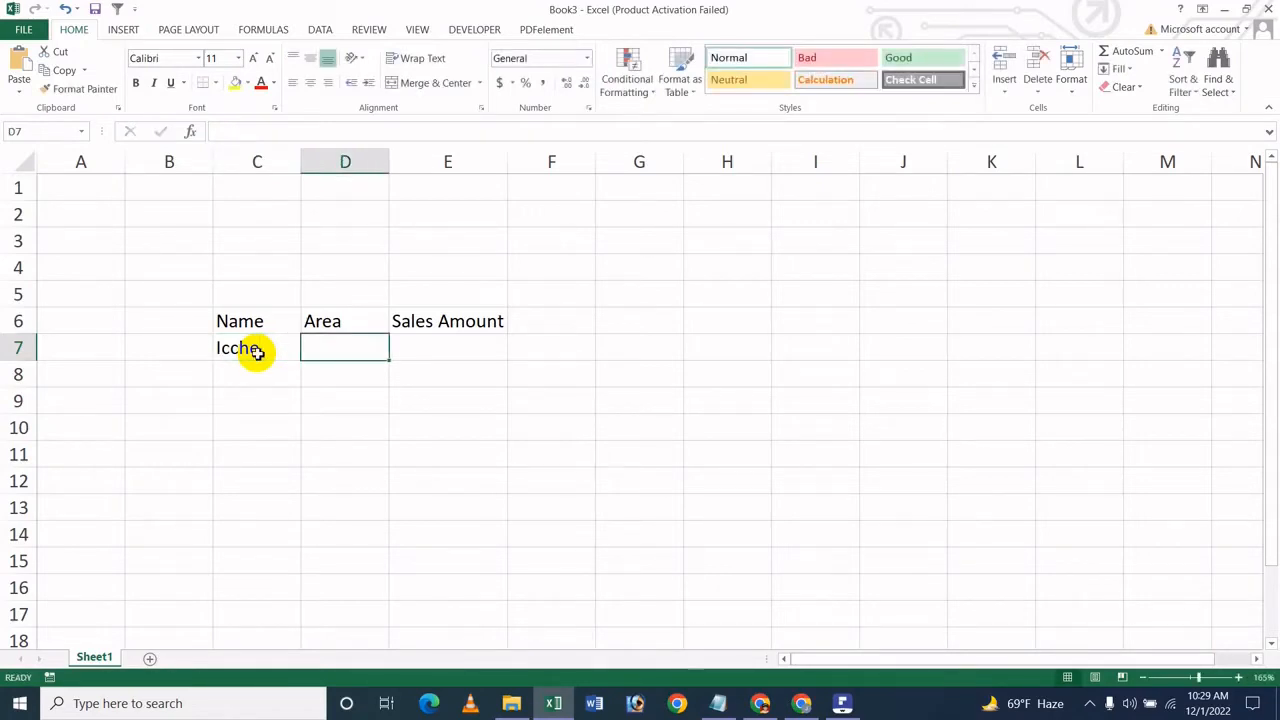
text(Dhaka)
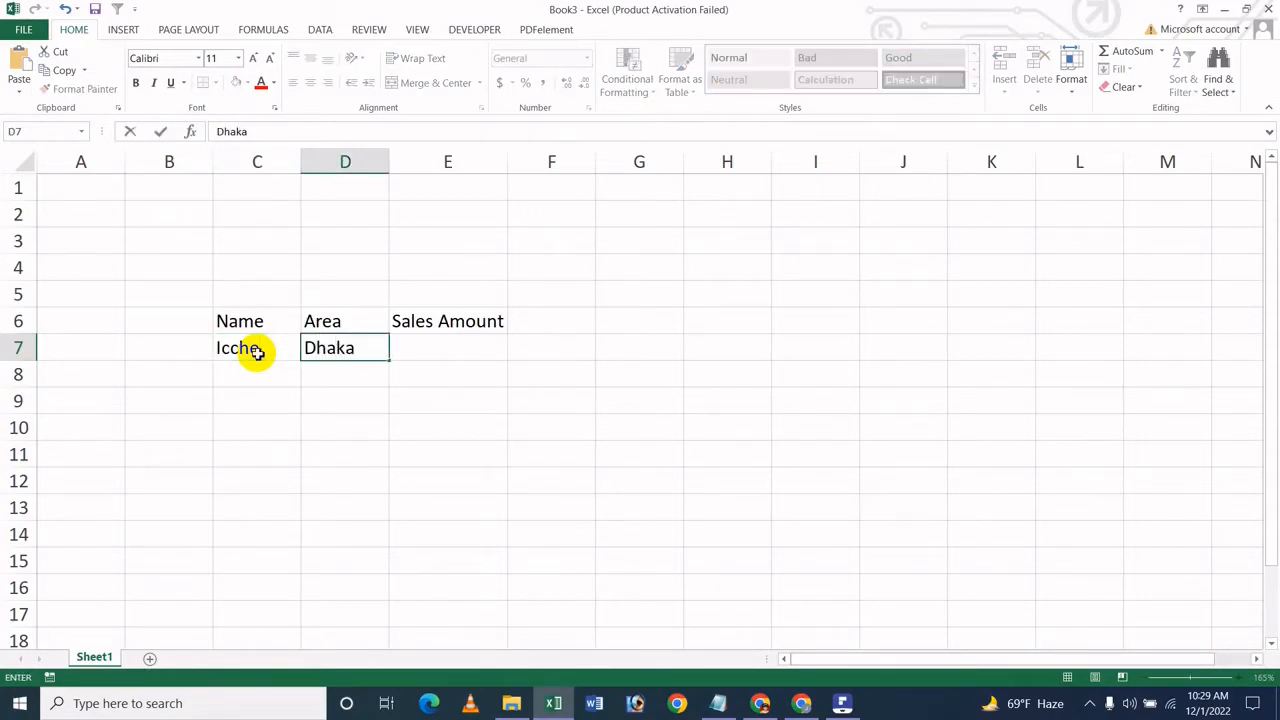
key(Tab)
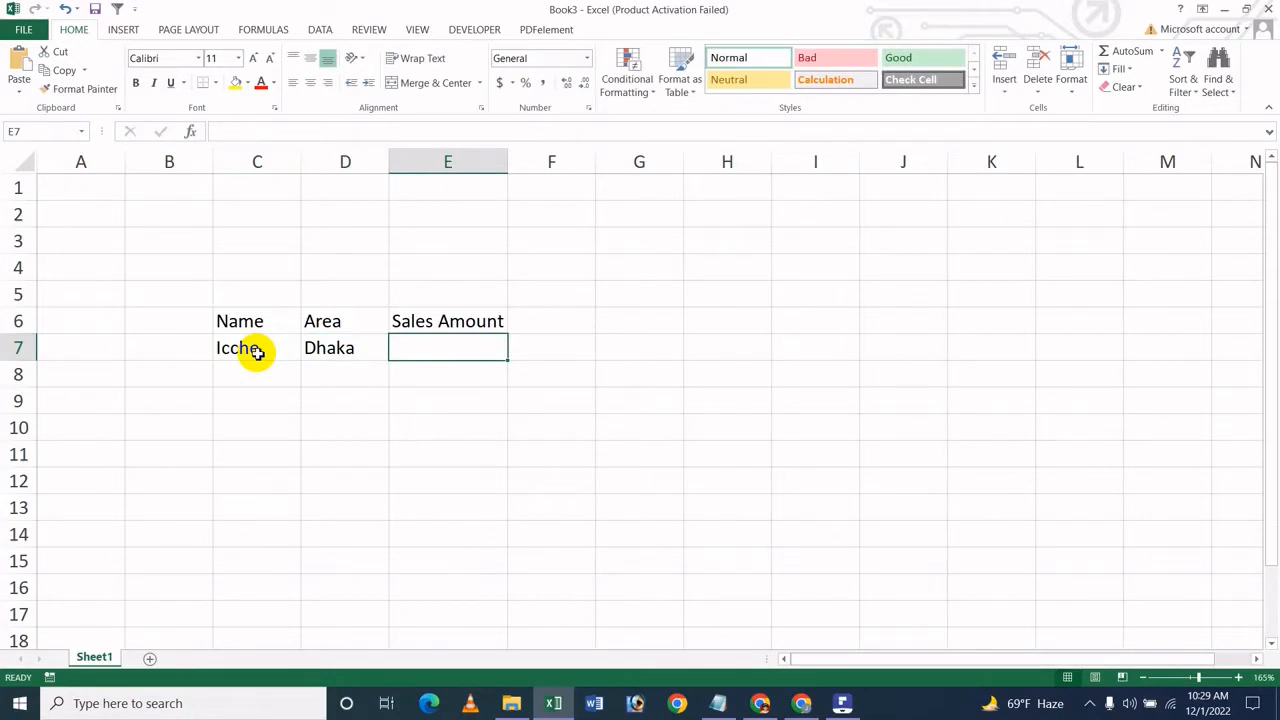
text(50000)
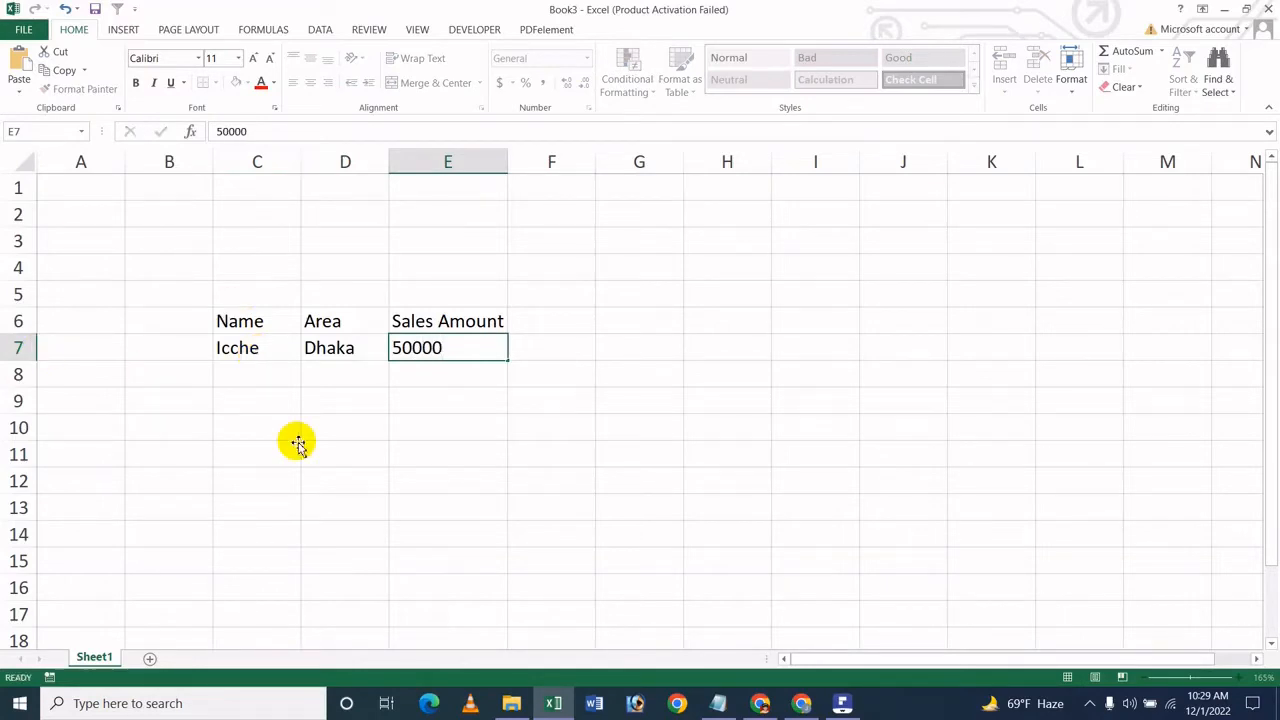
click(262, 445)
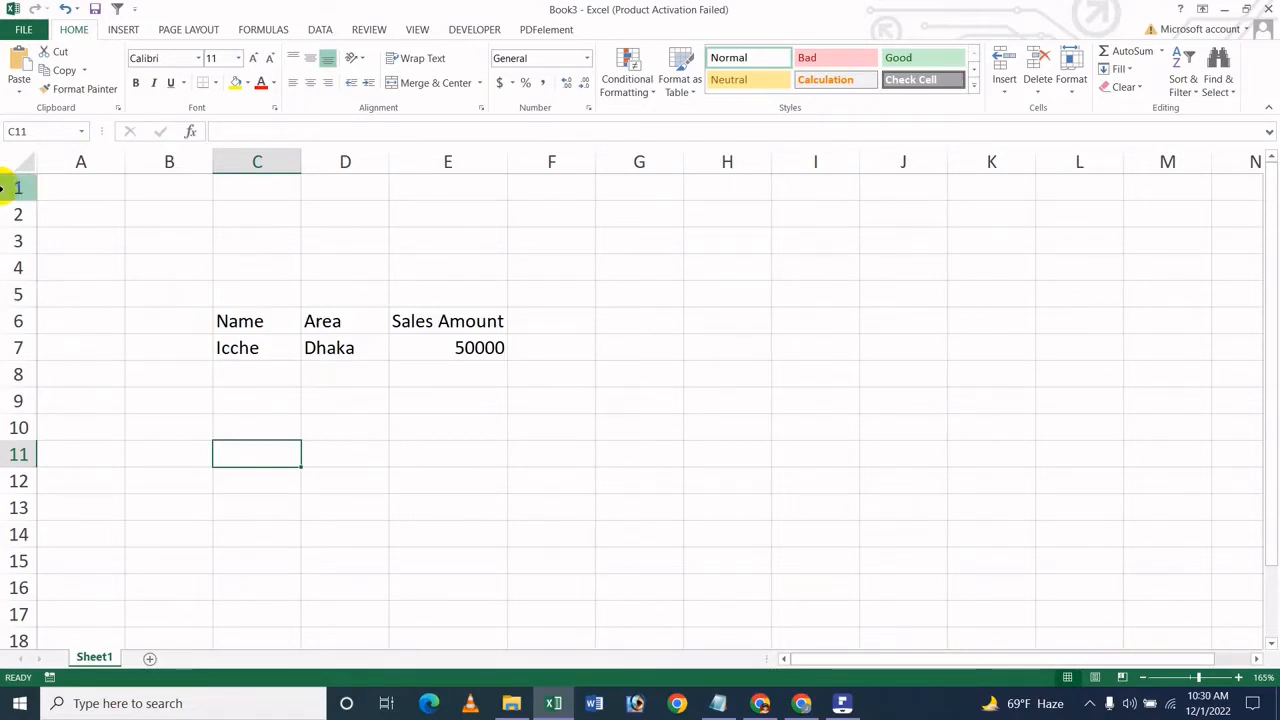
Step: Start sharing the workbook through Save To Cloud and browse the second OneDrive - Personal account for a save location
click(16, 28)
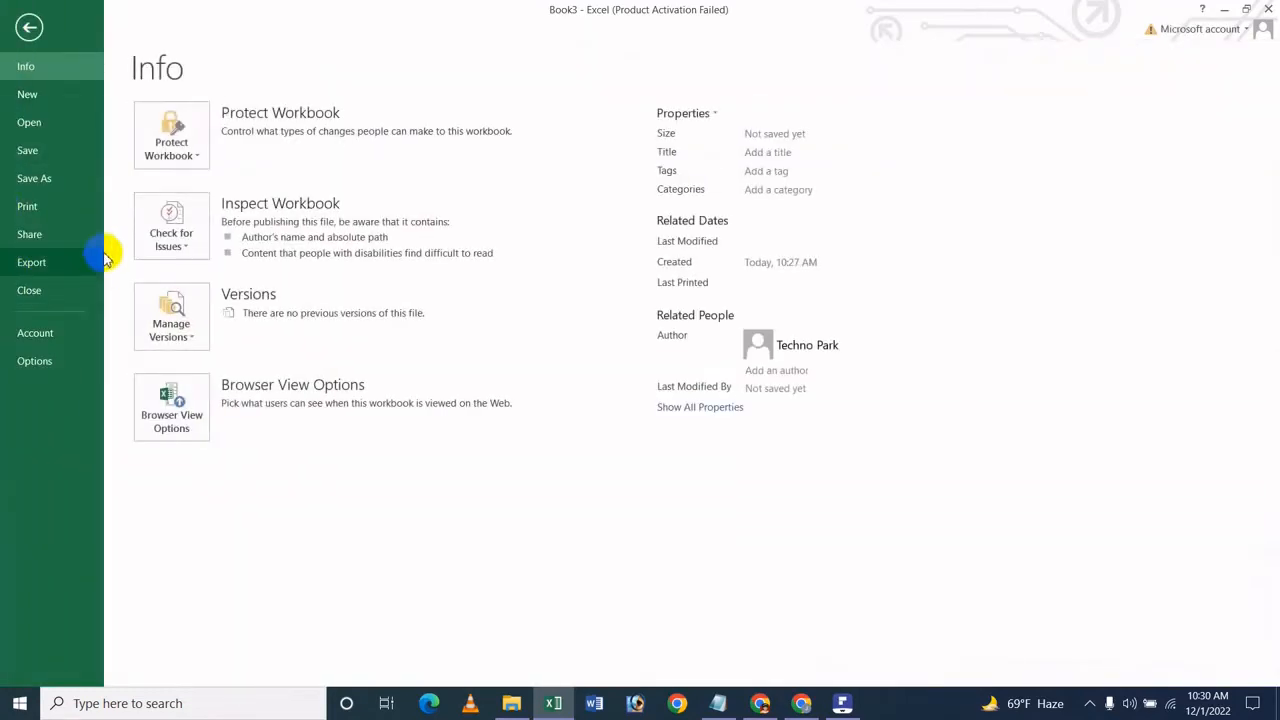
click(55, 242)
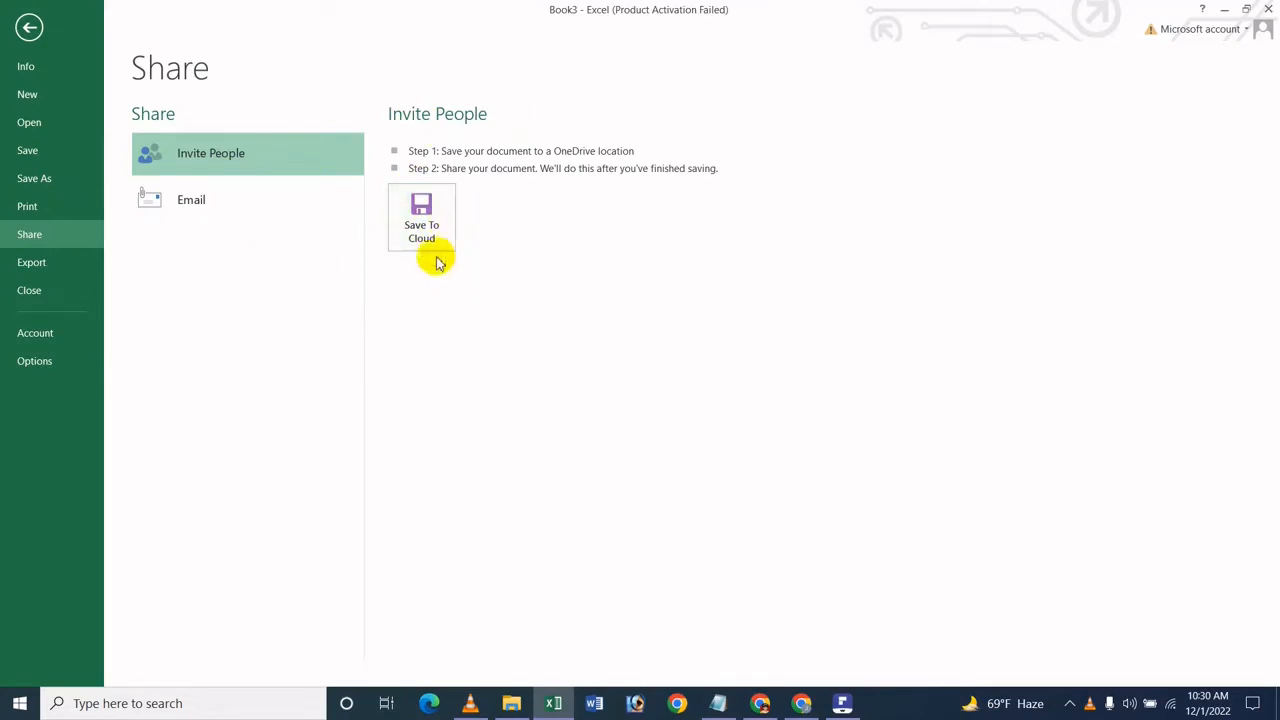
click(423, 208)
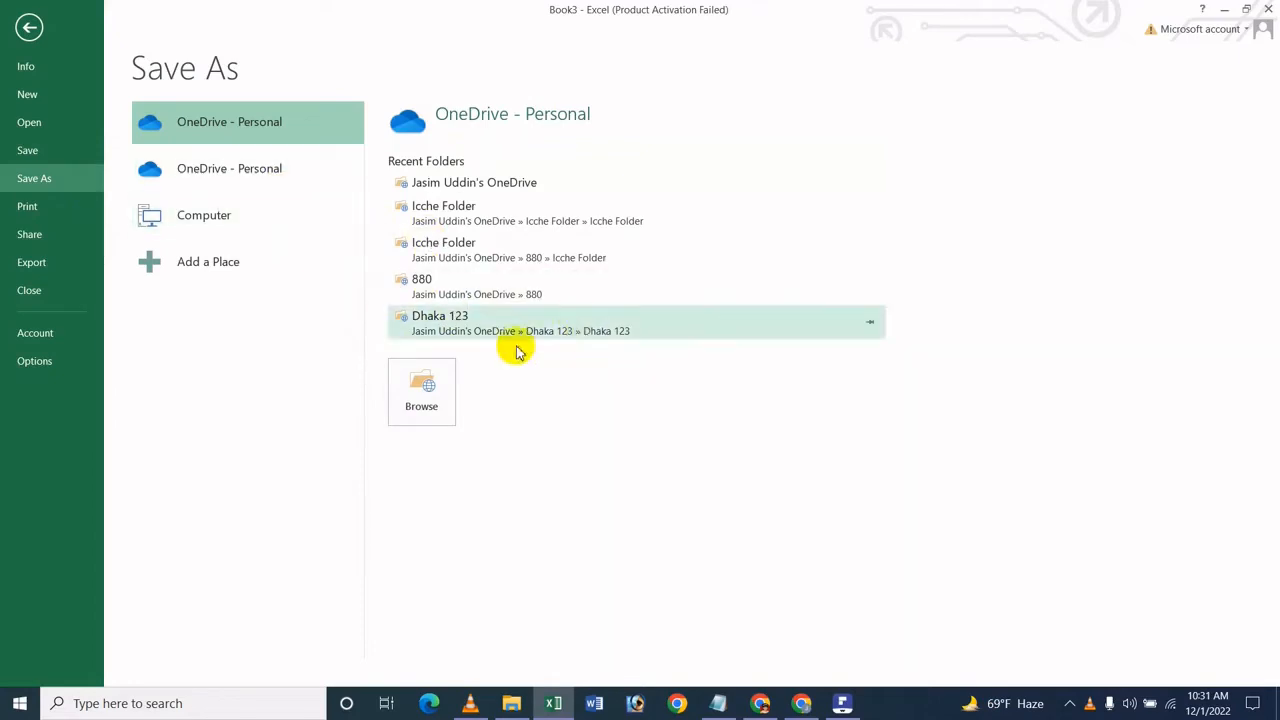
click(323, 178)
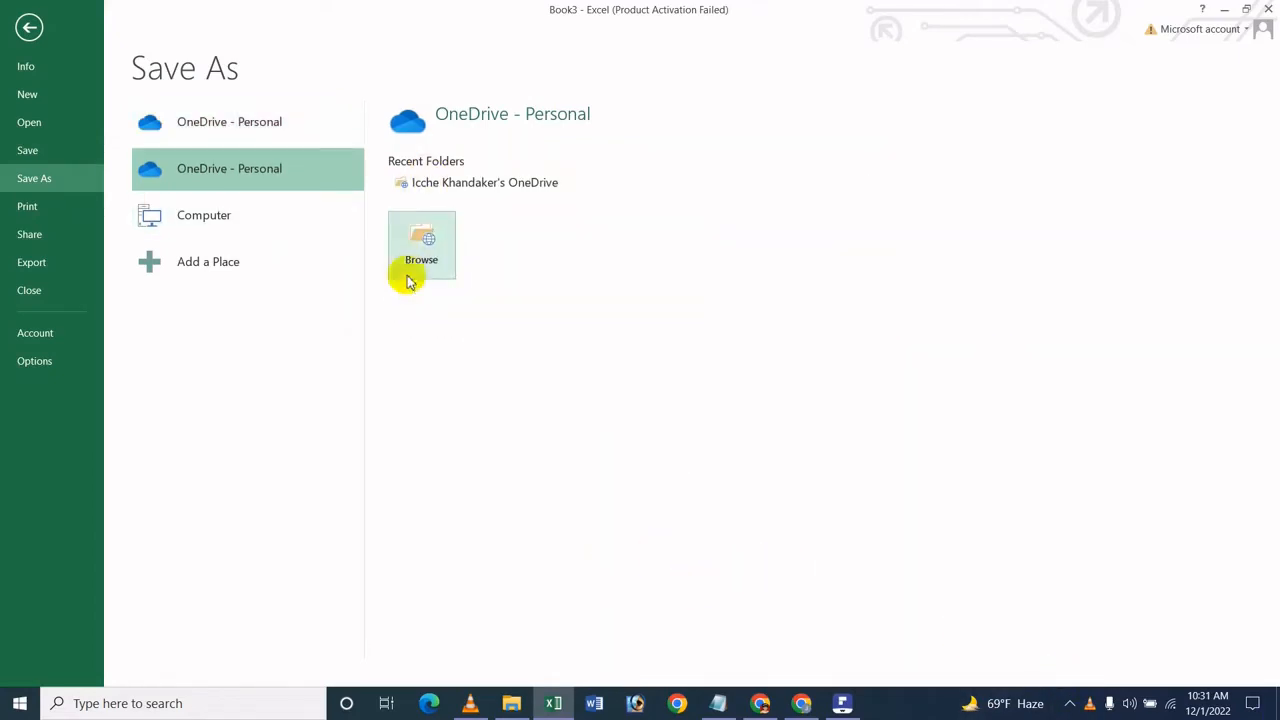
click(449, 239)
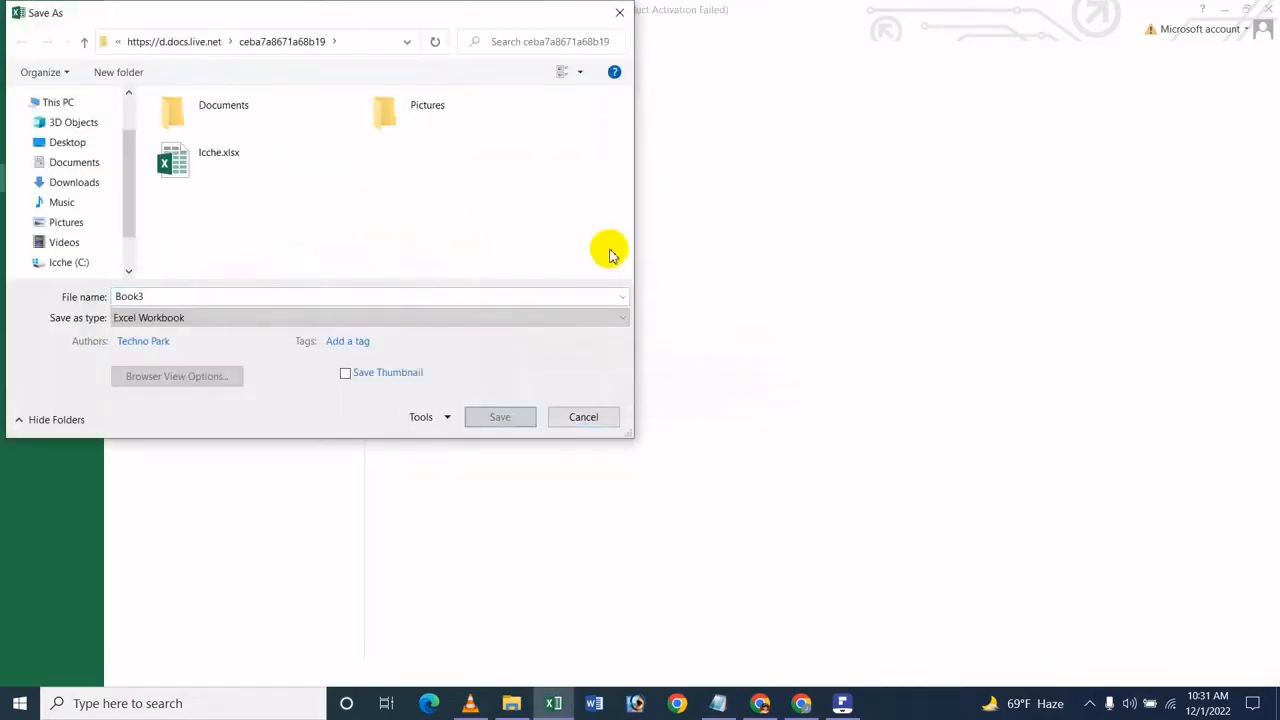
Step: Save the workbook in this OneDrive location, named with the first name from cell C7 followed by 123
double_click(362, 296)
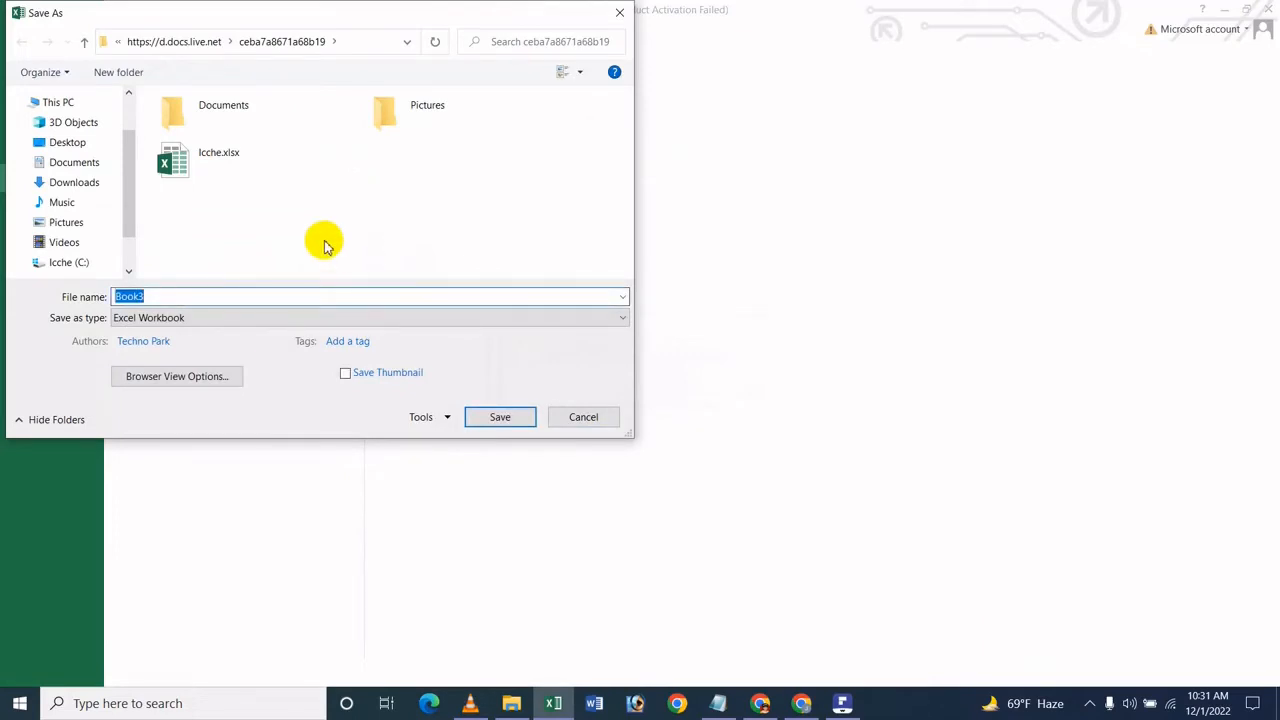
key(BackSpace)
text(I)
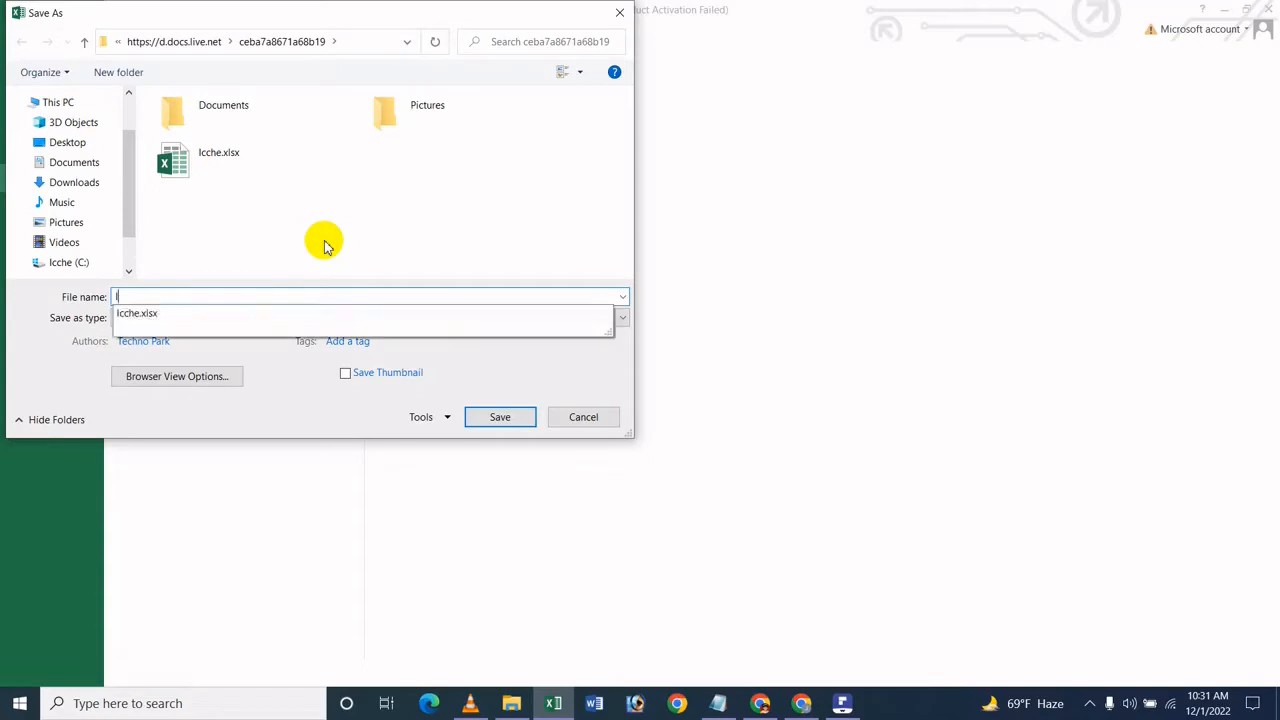
text(cche 123)
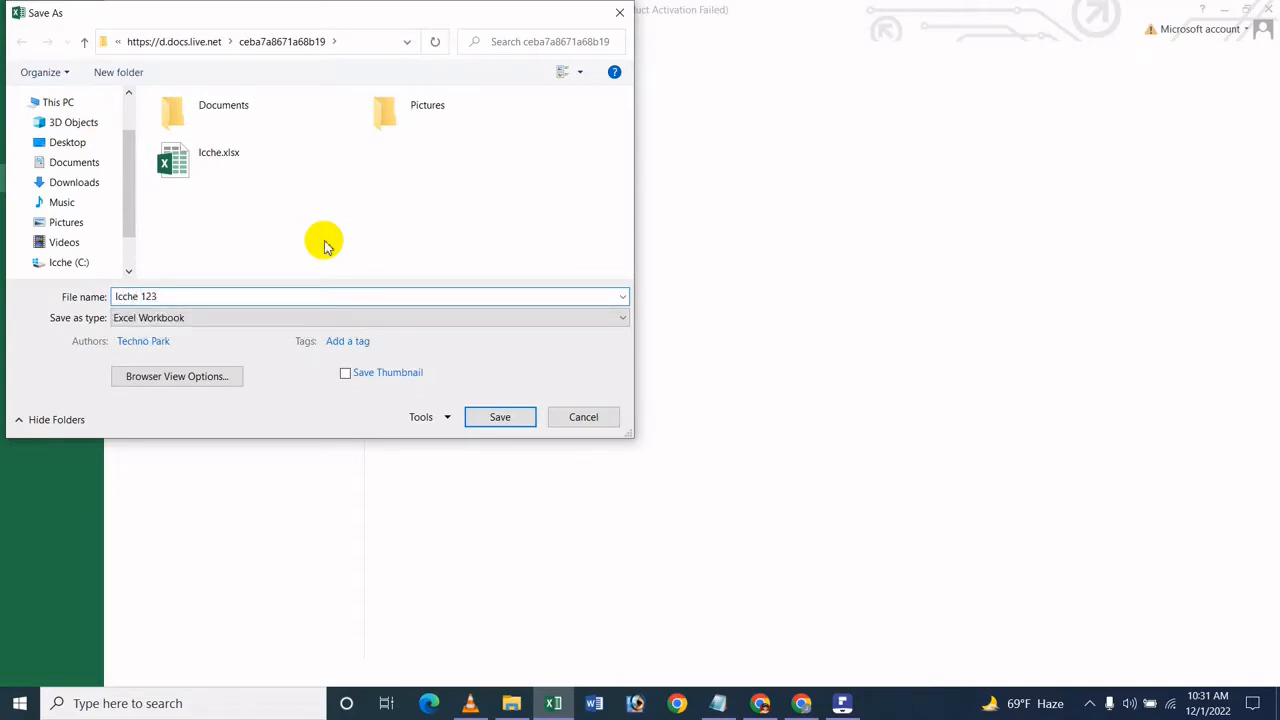
key(Return)
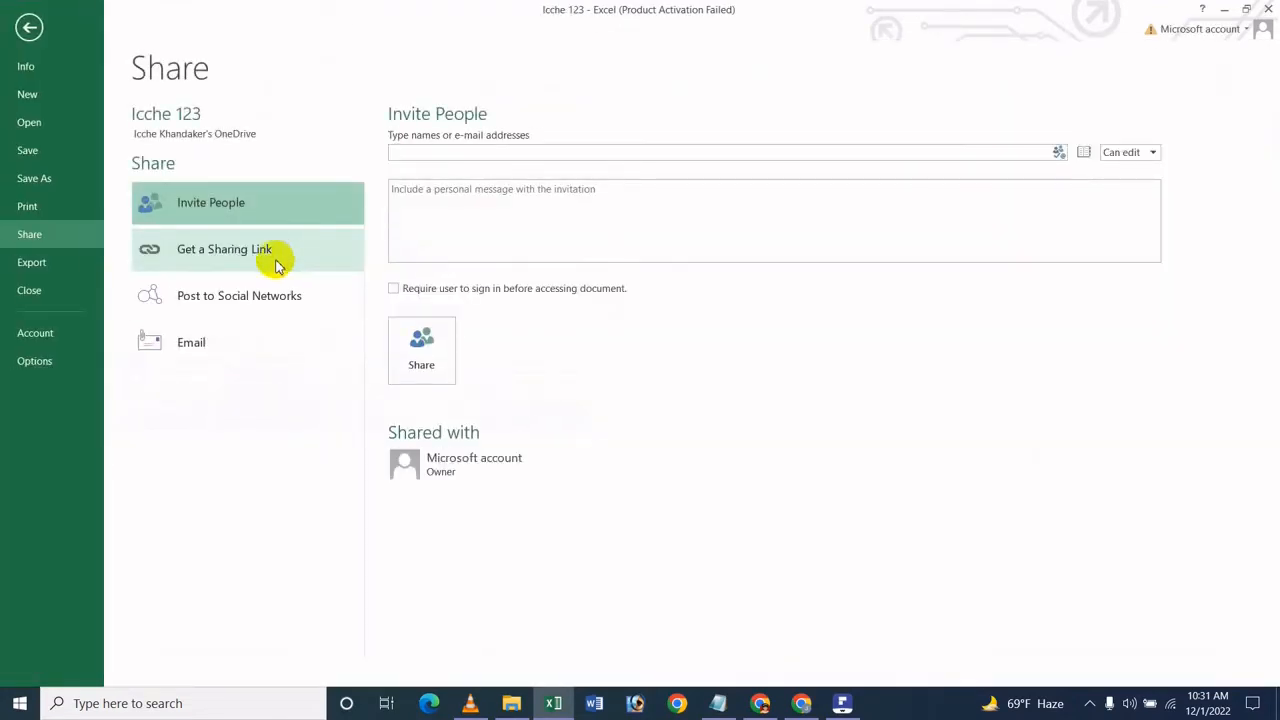
Step: Copy the signed-in Google account's e-mail address from Chrome and enter it as the invitation's recipient in Excel
click(497, 156)
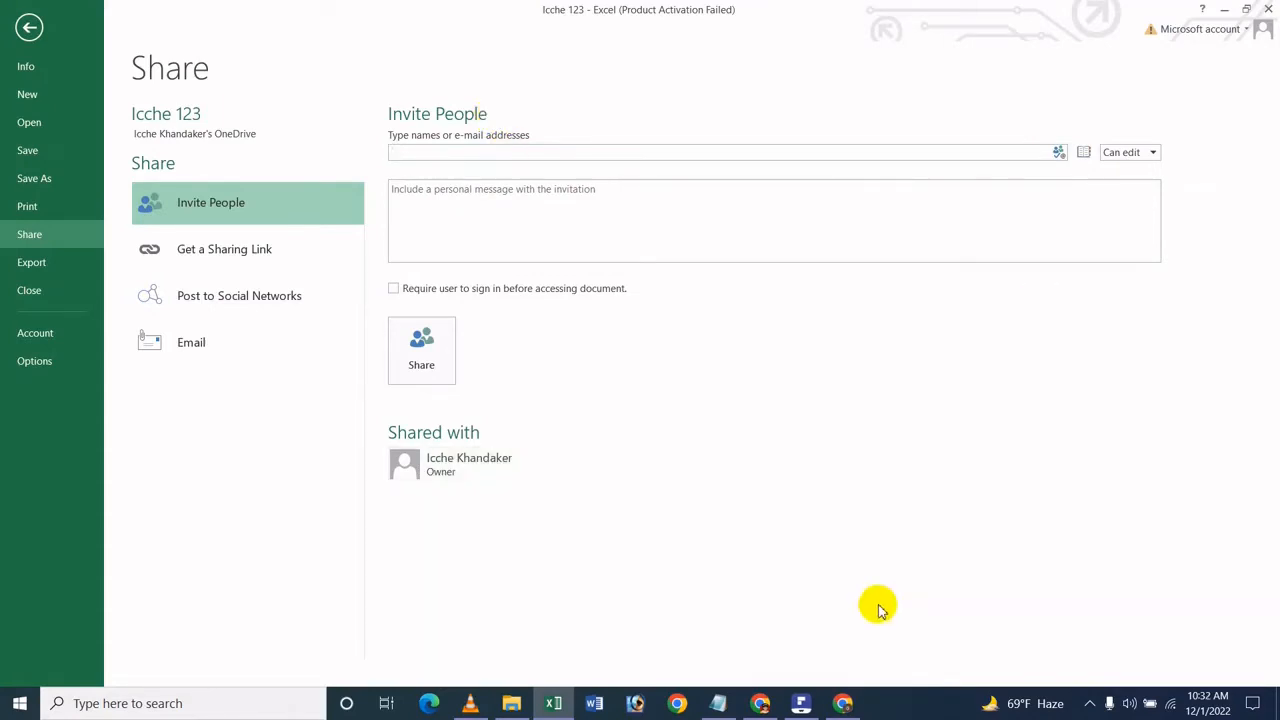
click(843, 703)
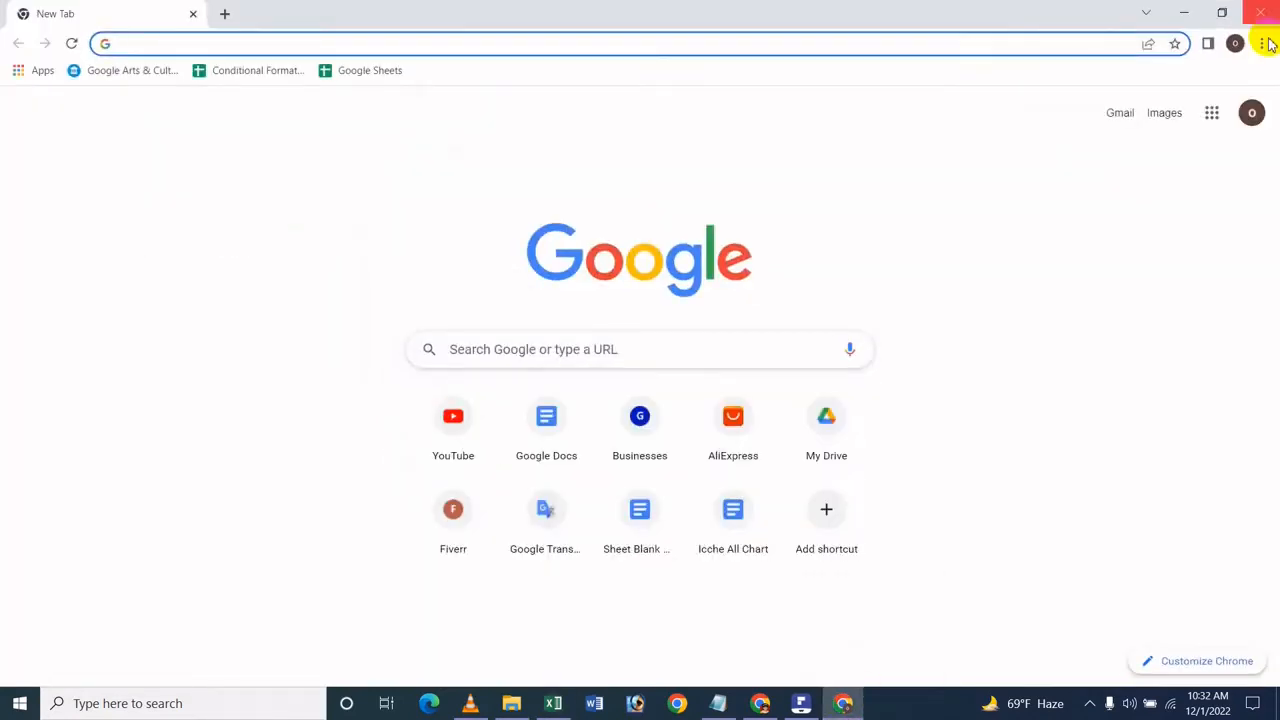
click(1251, 112)
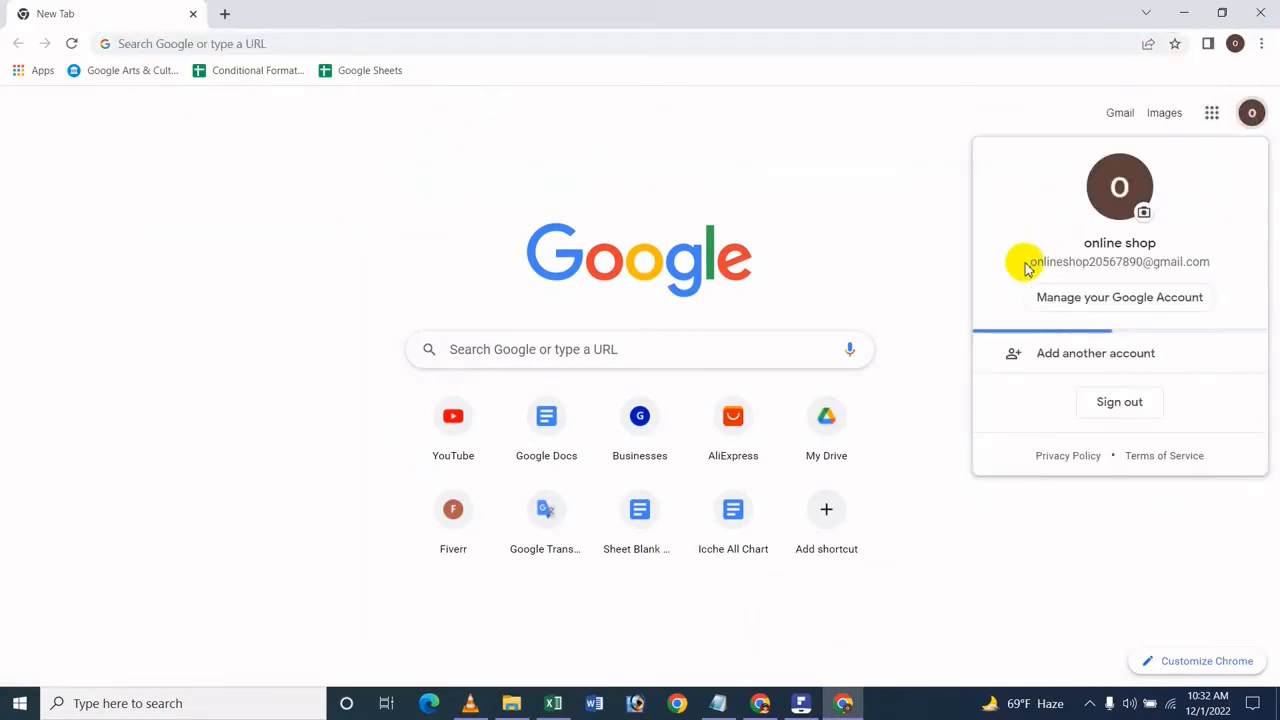
drag(1026, 263, 1228, 265)
key(ctrl+c)
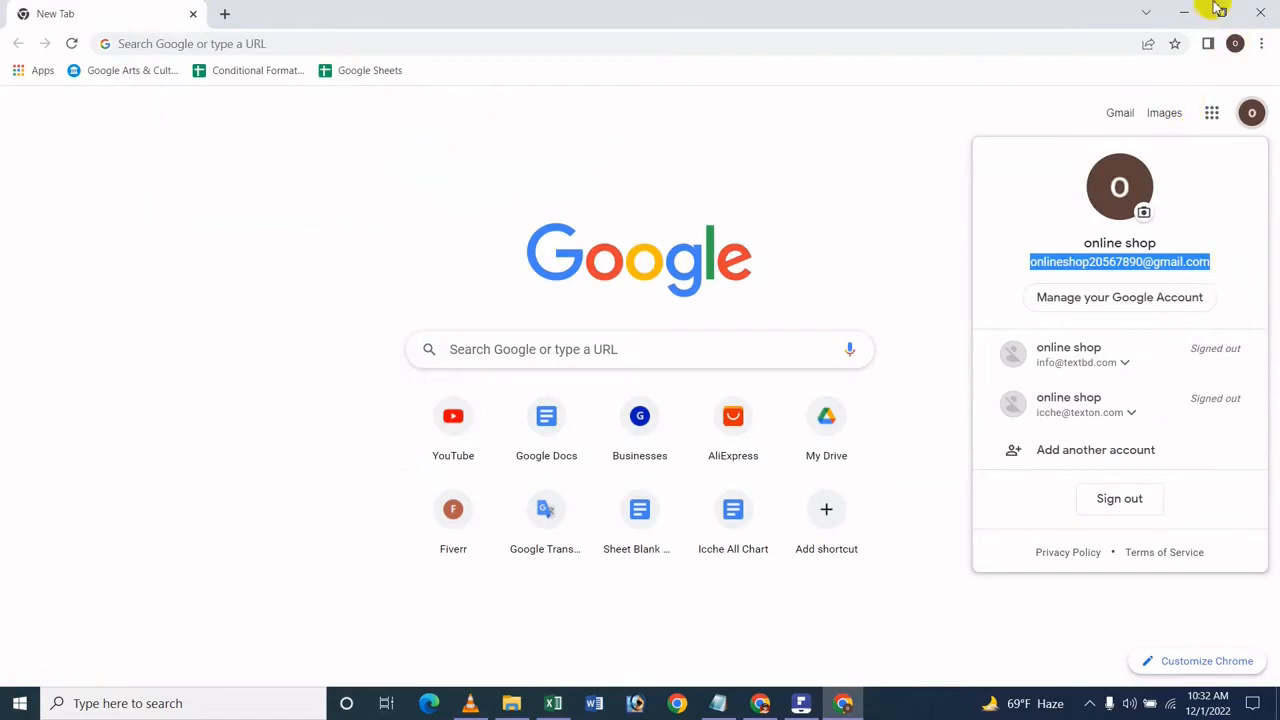
click(1184, 13)
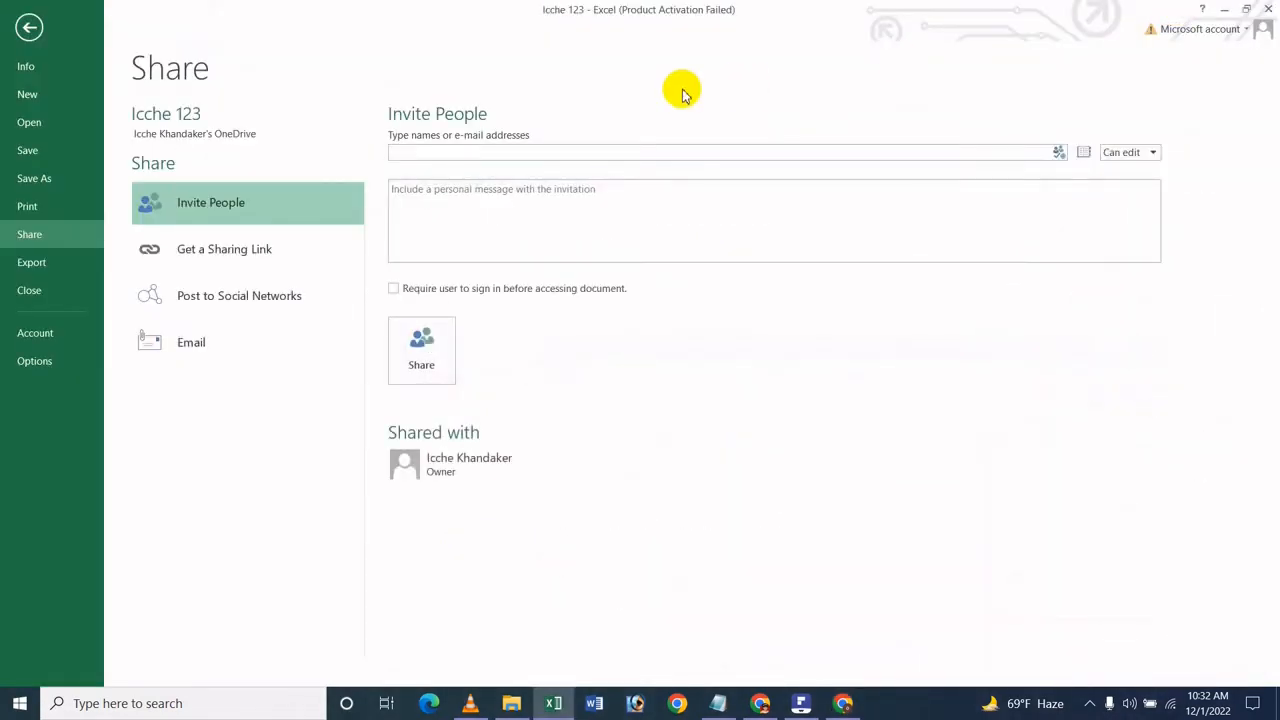
key(ctrl+v)
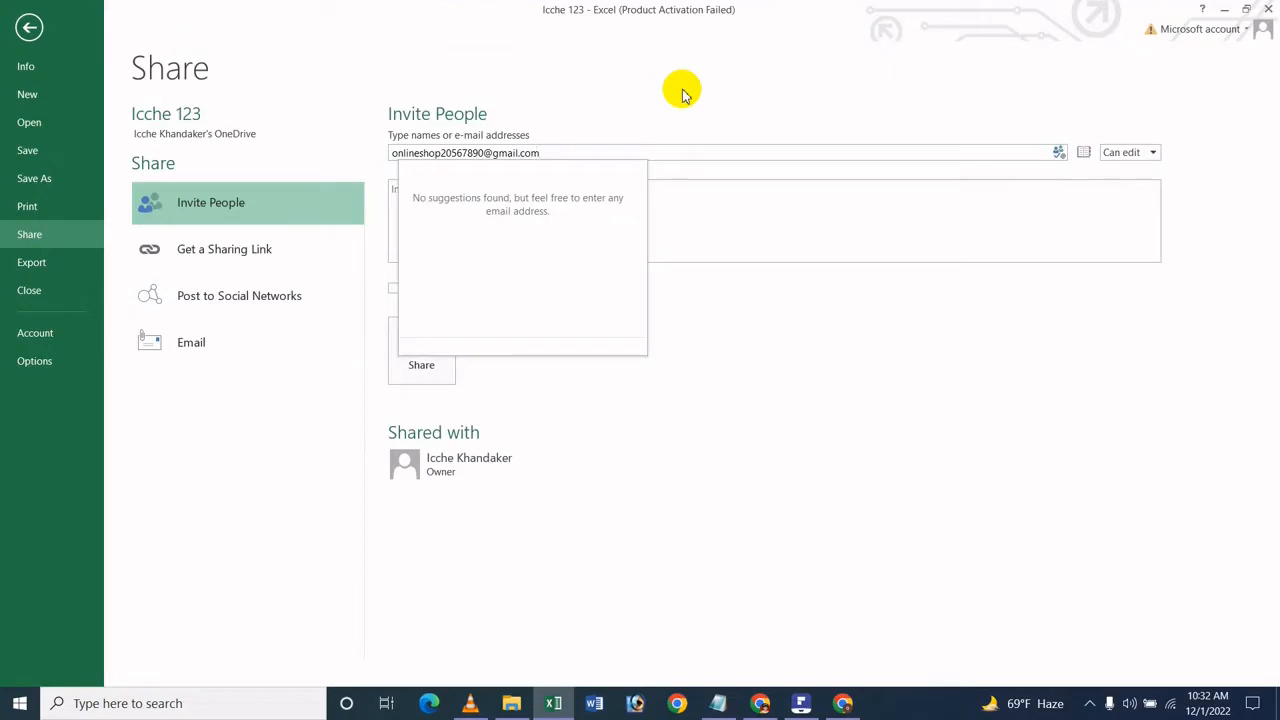
Step: Add the personal message "Edit This Workbook" to the sharing invitation
click(779, 200)
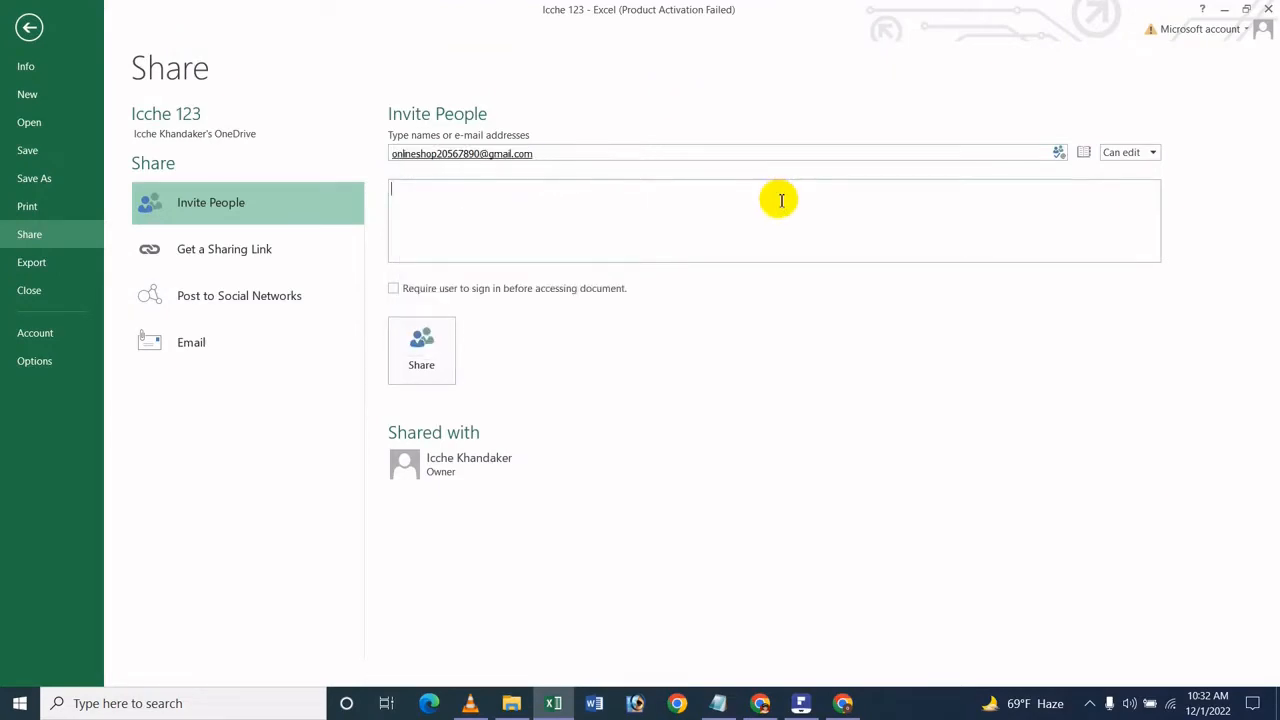
click(852, 414)
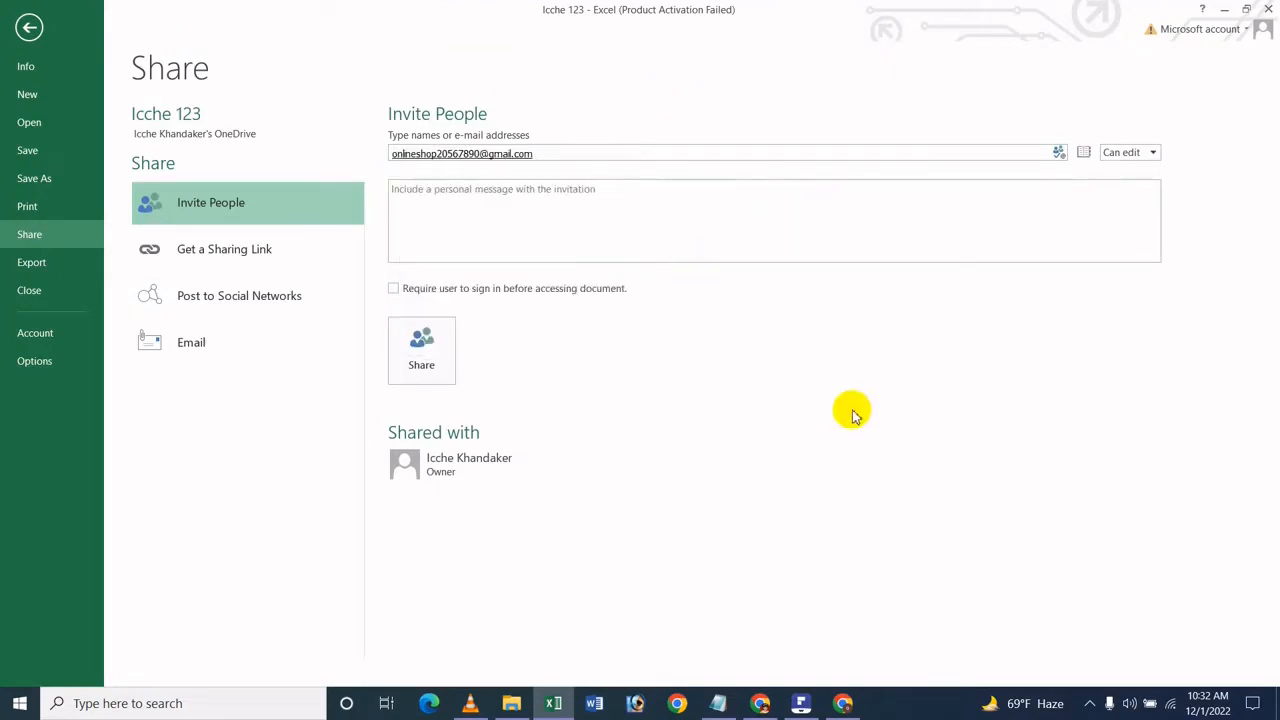
click(503, 247)
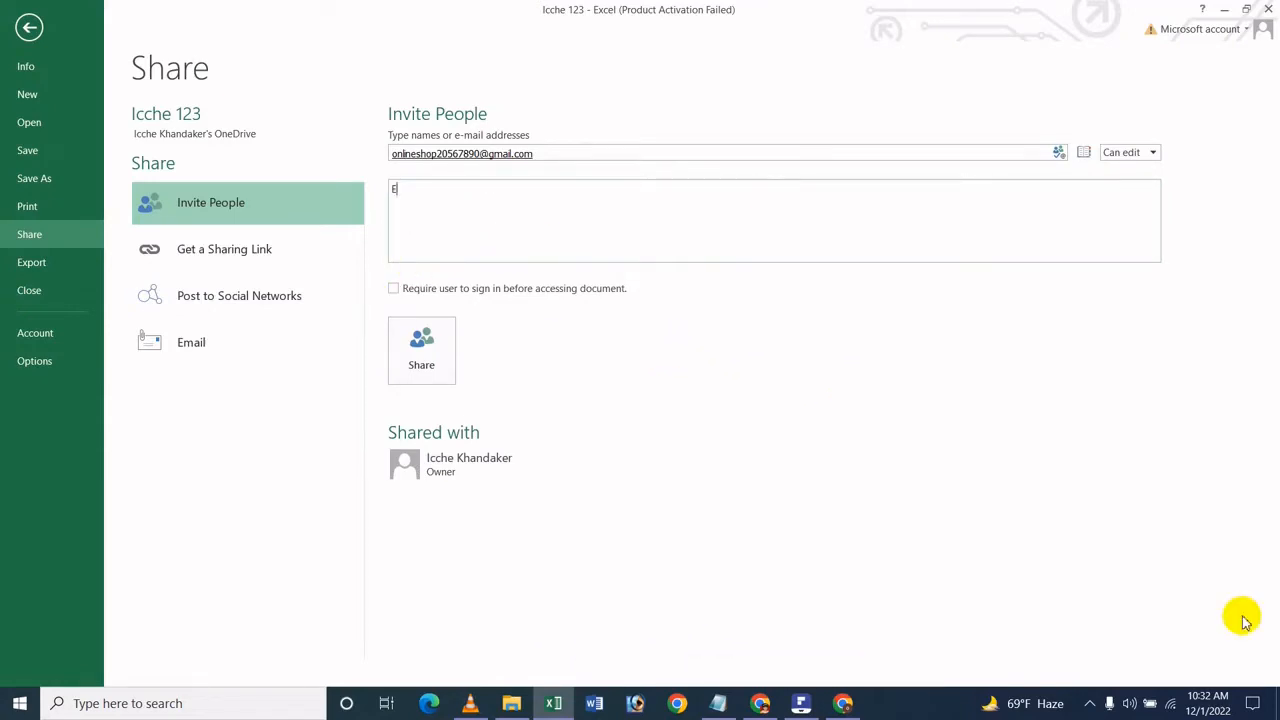
text(Edit This Workbook)
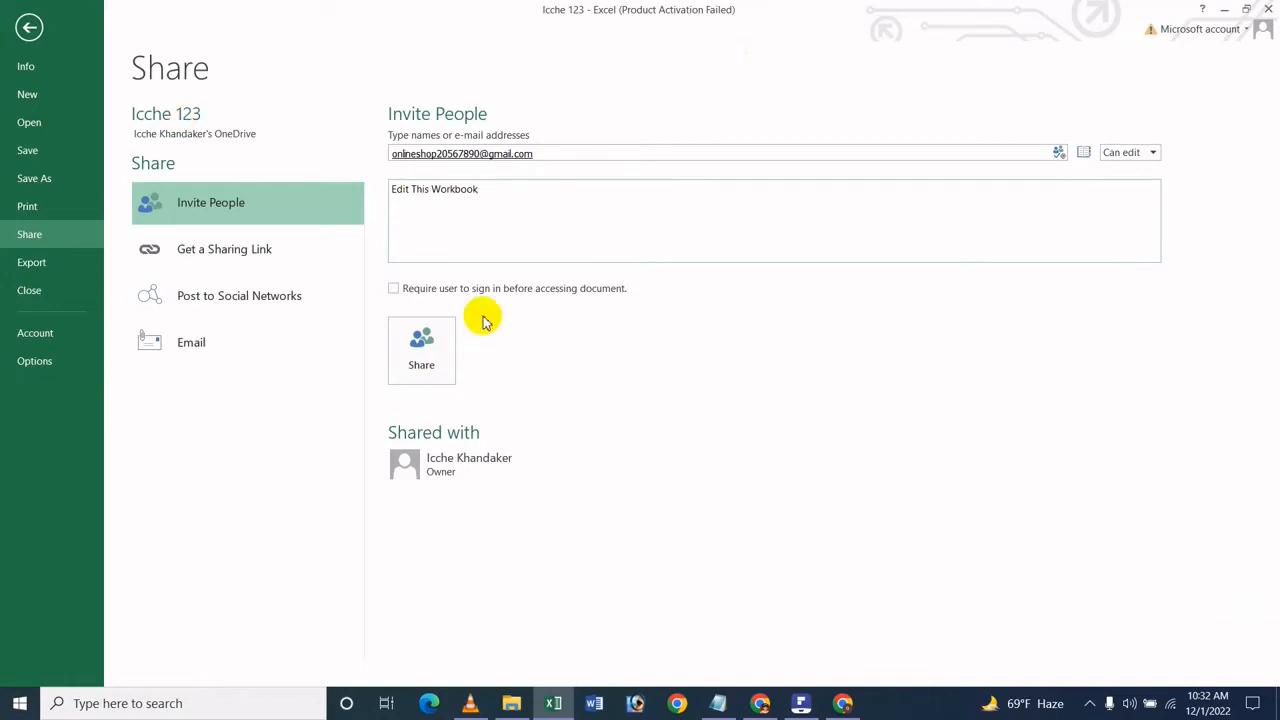
Step: Set the recipient's permission to Can edit and send the sharing invitation
click(1146, 154)
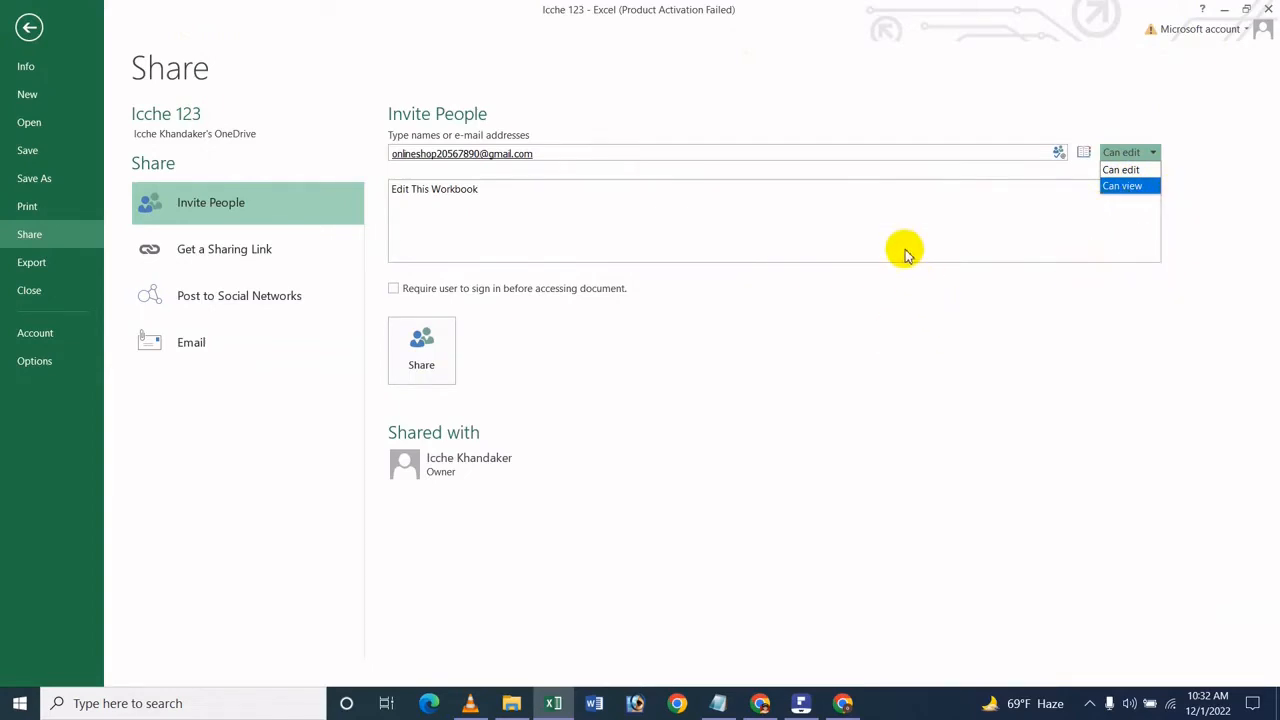
click(1116, 170)
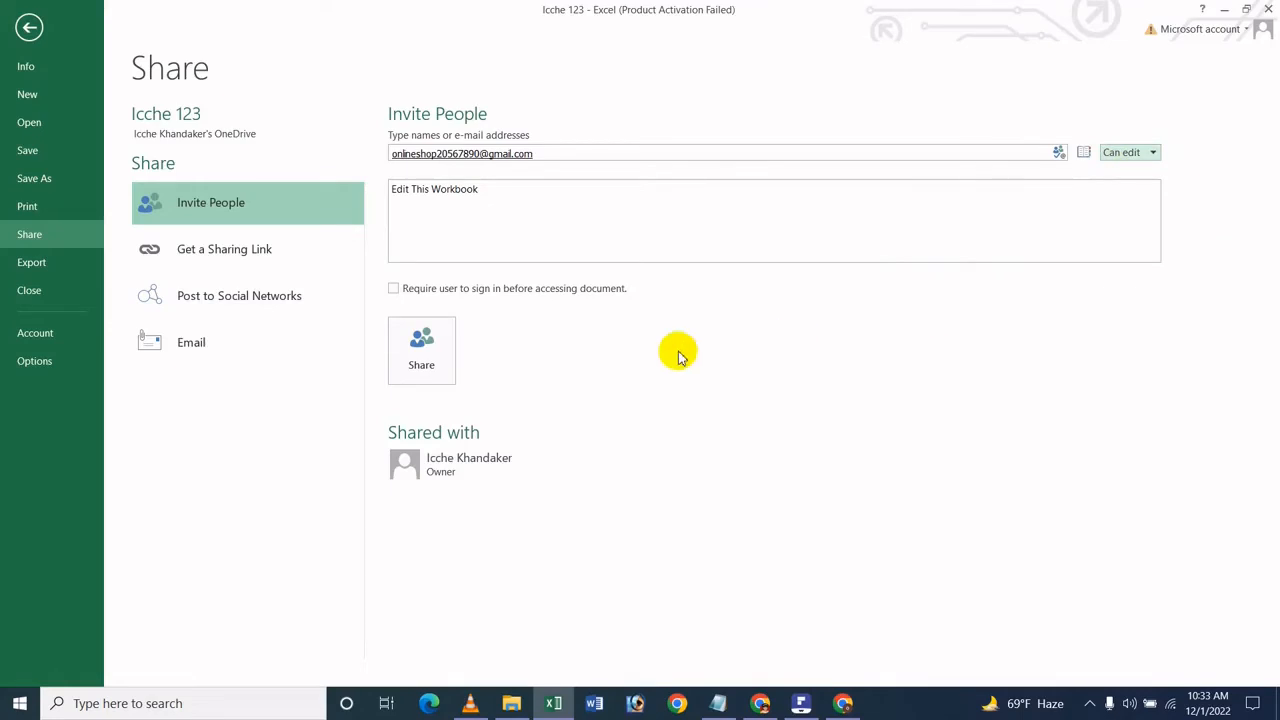
click(447, 343)
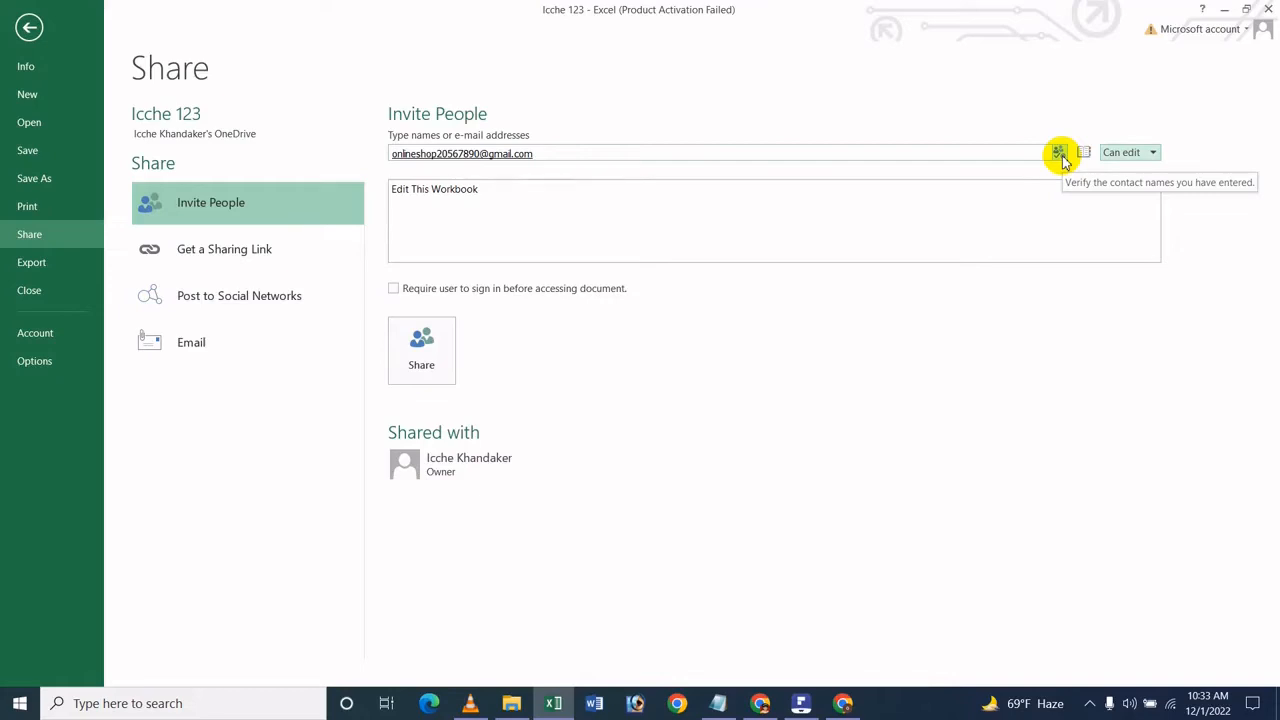
click(1128, 152)
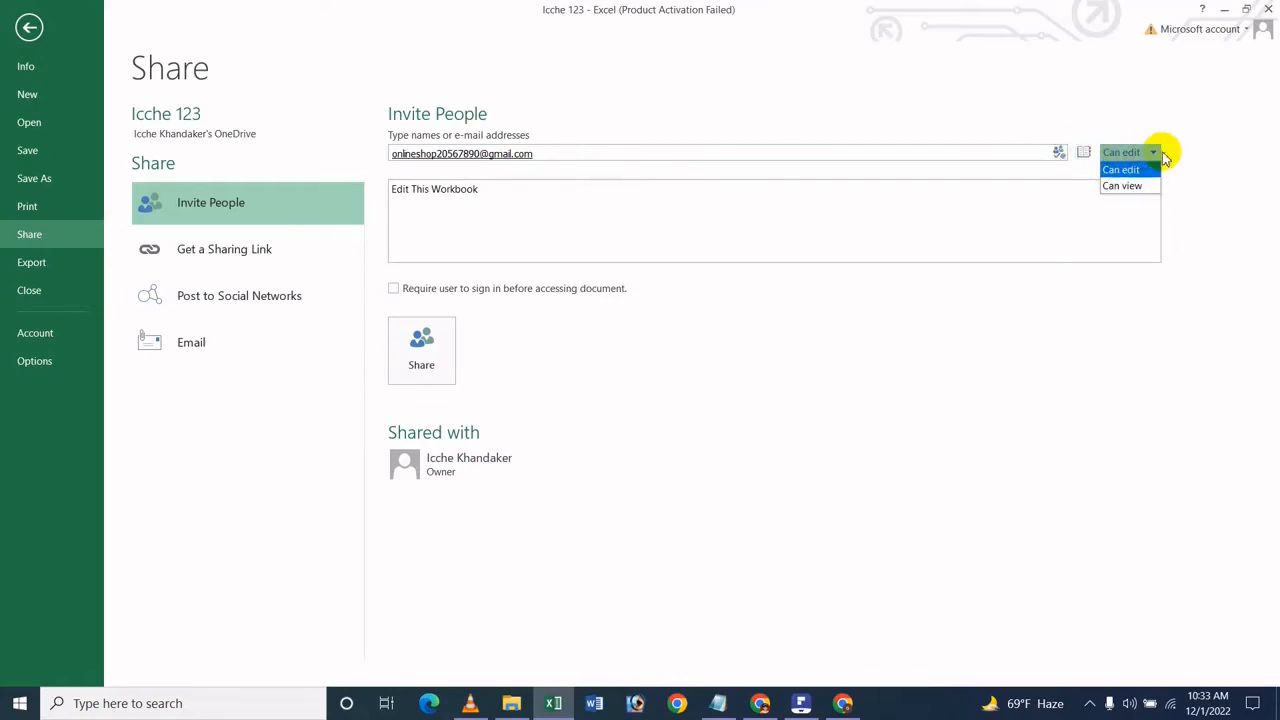
click(1157, 118)
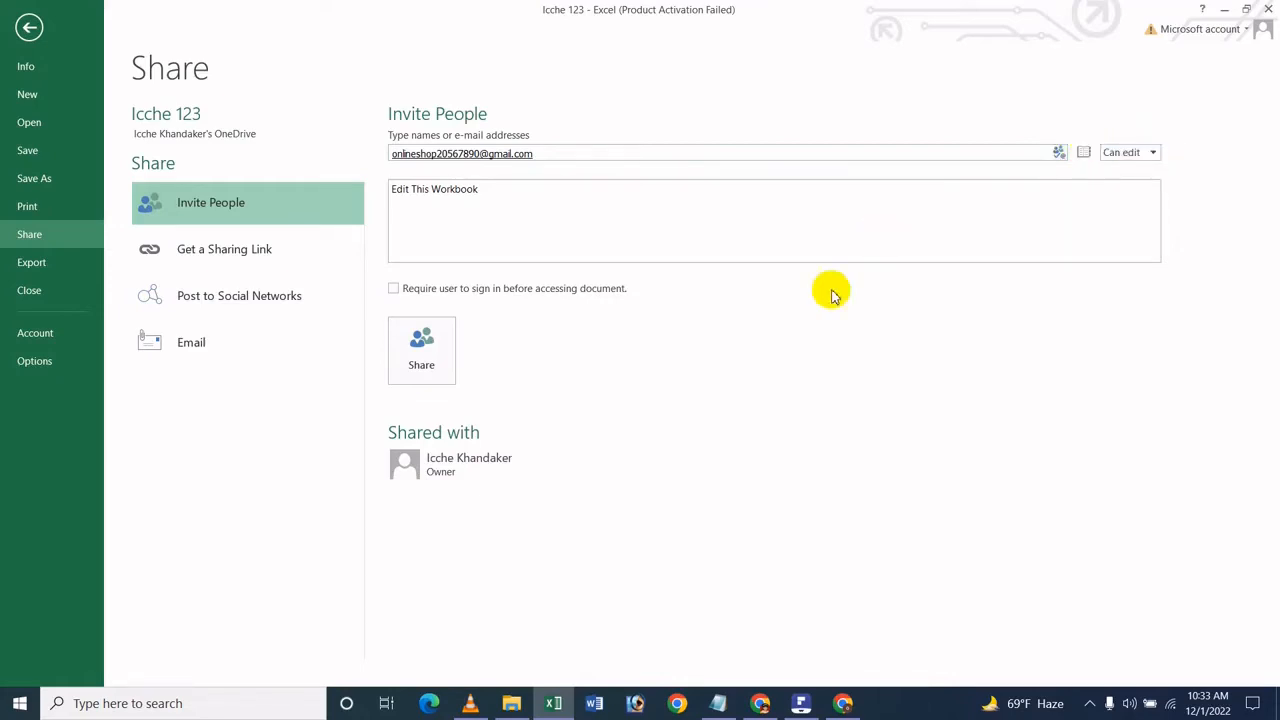
click(405, 352)
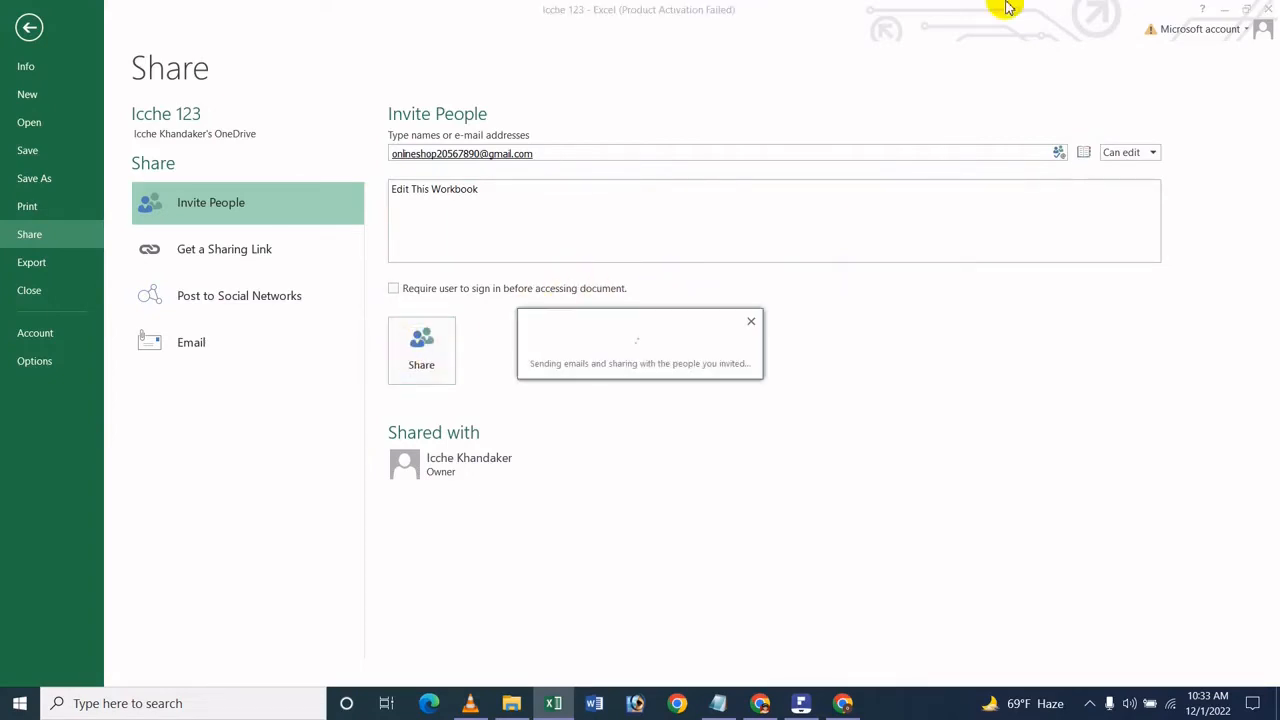
Step: Switch to Chrome, search Google for onedrive login, open the Microsoft OneDrive sign-in page and sign in with the copied e-mail address
click(1224, 8)
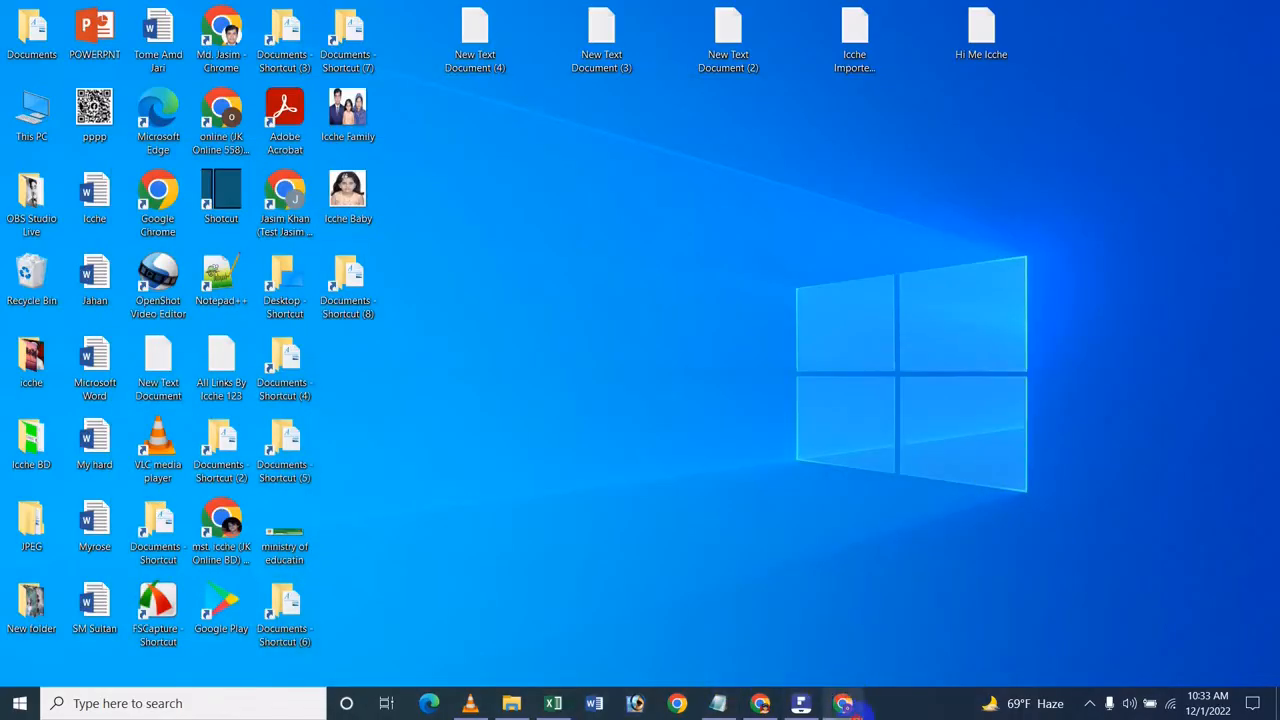
click(848, 706)
click(694, 360)
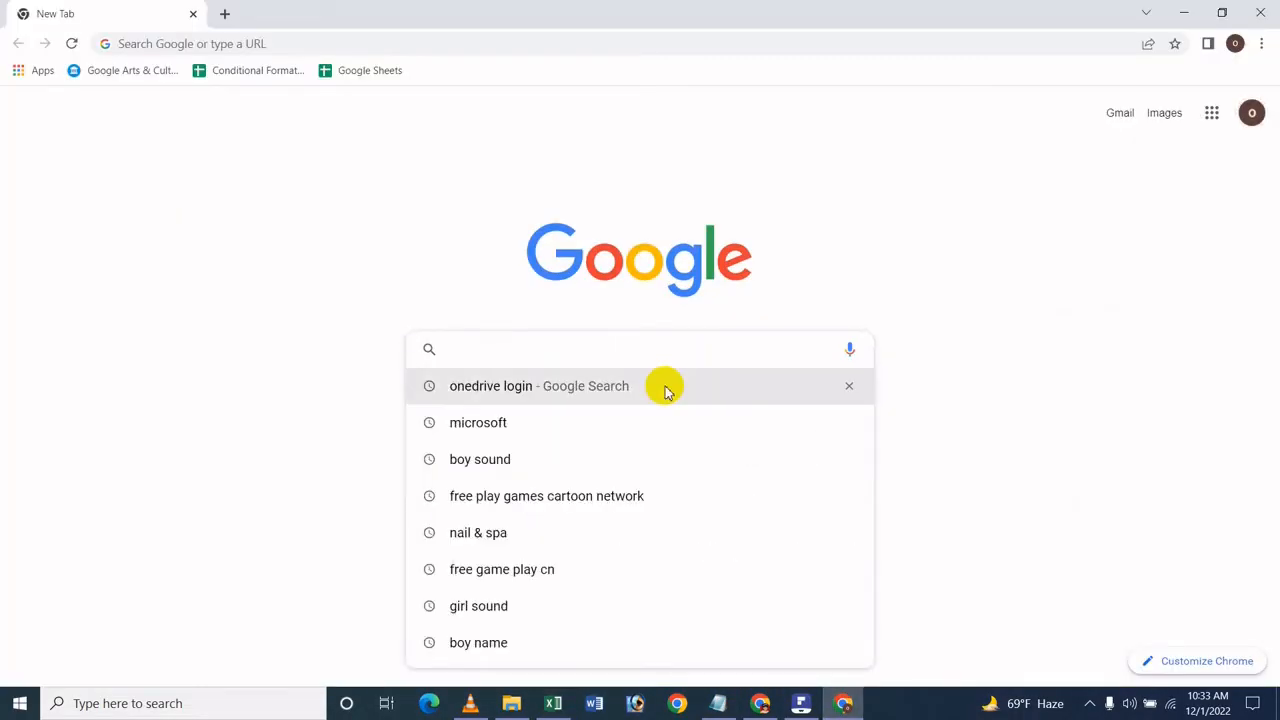
click(665, 388)
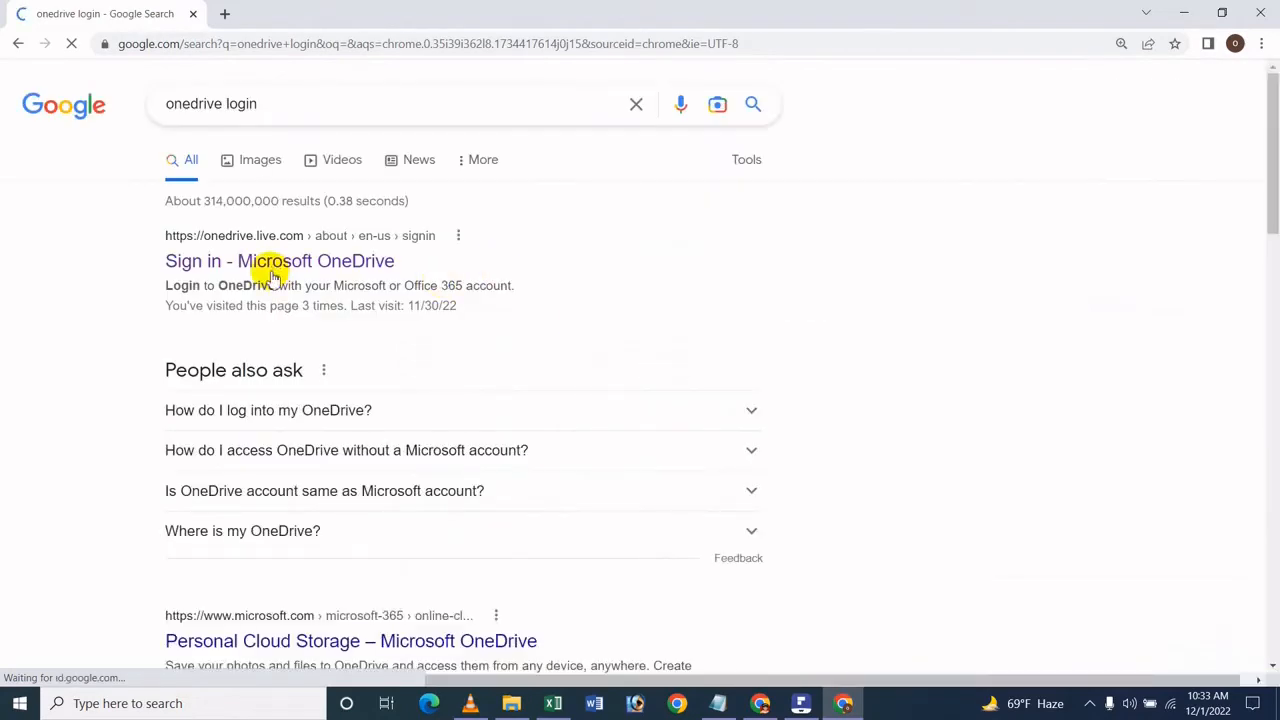
click(266, 261)
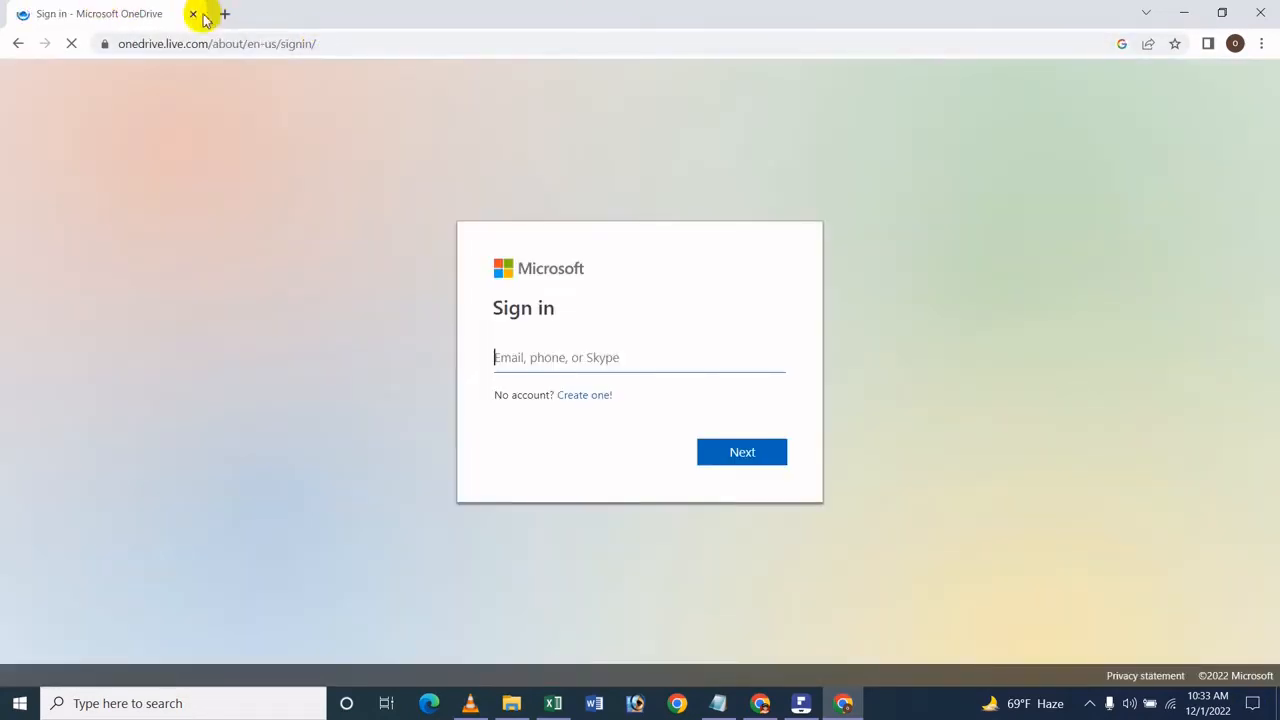
key(ctrl+v)
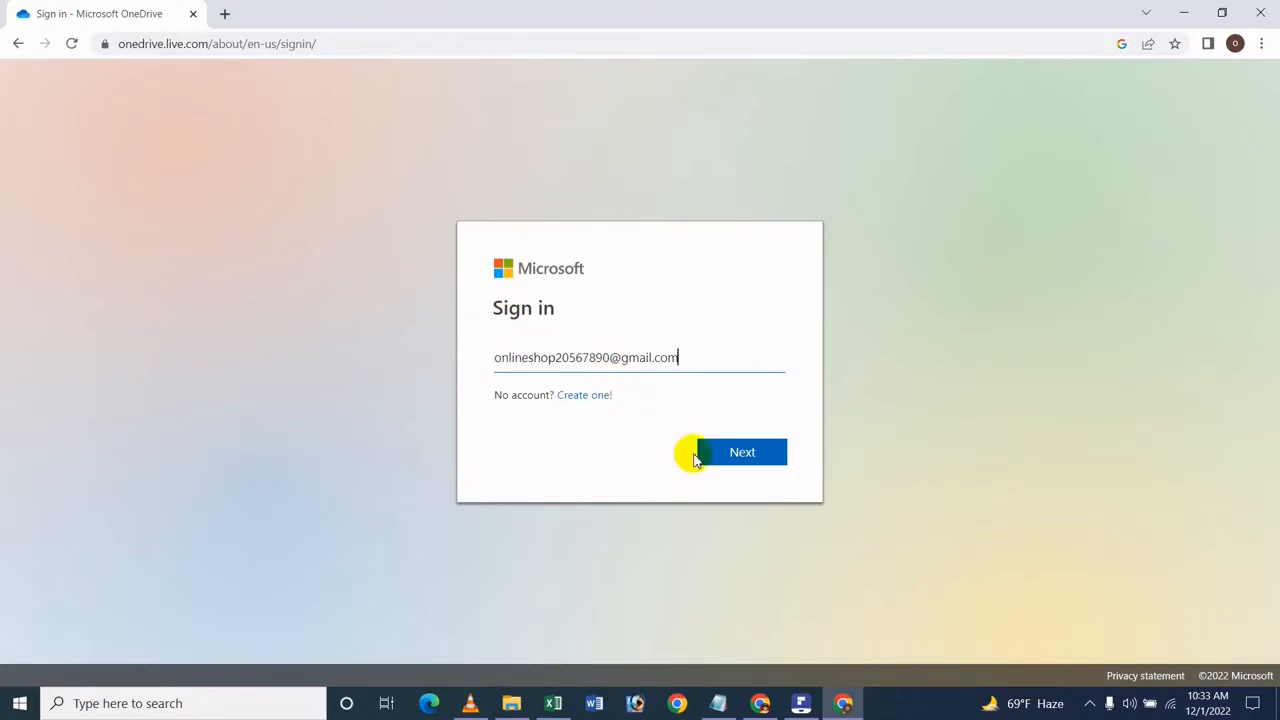
click(775, 453)
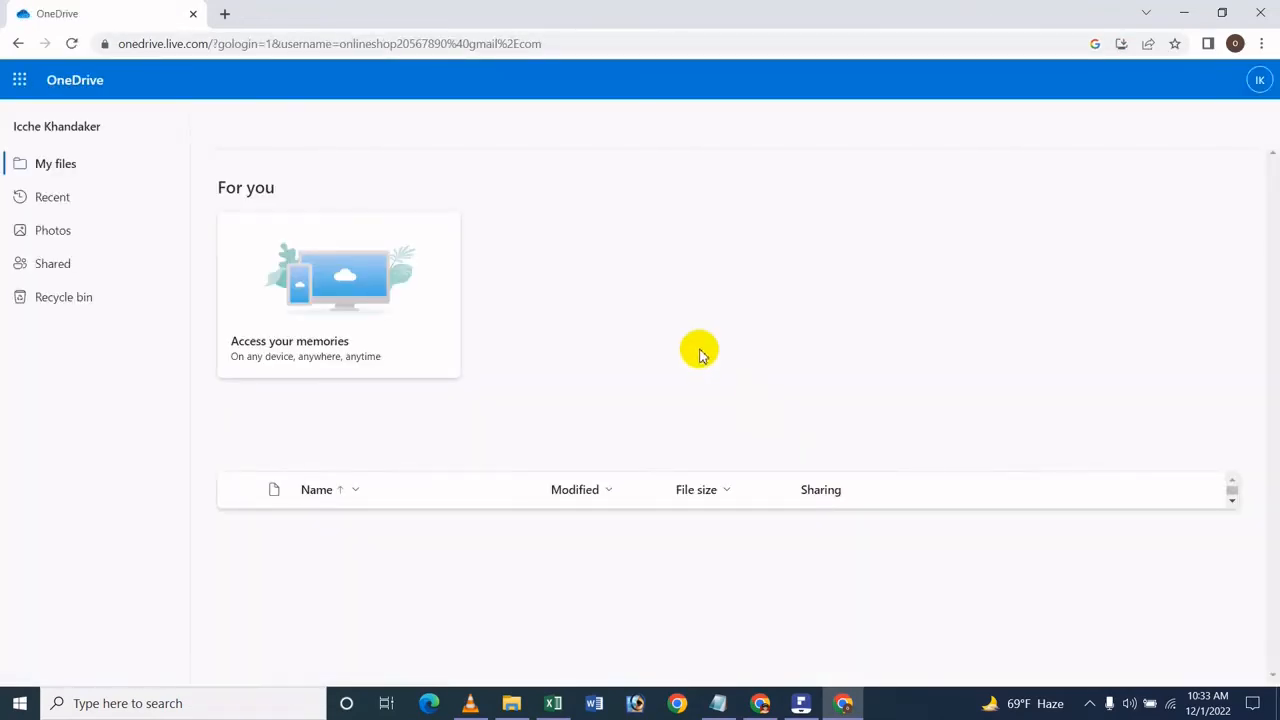
Step: Open the workbook whose name ends in 123 from OneDrive's My files in Excel for the web
scroll(565, 595, down, 1)
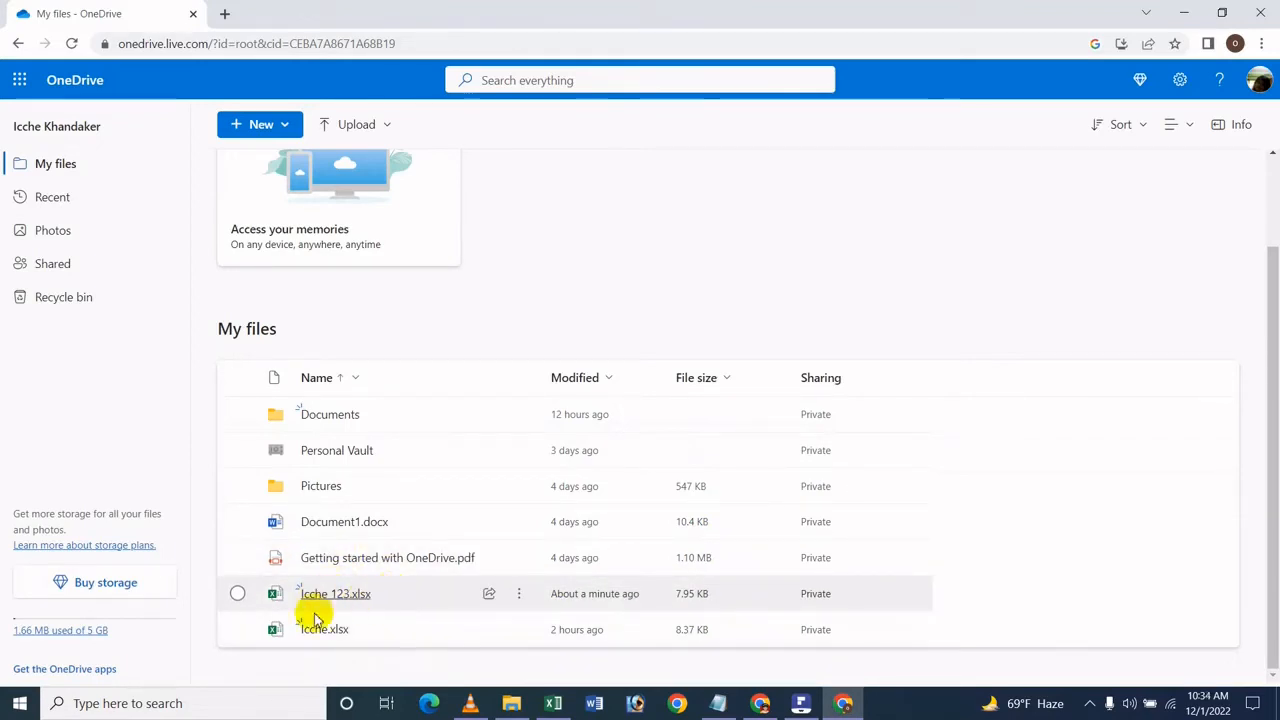
click(360, 596)
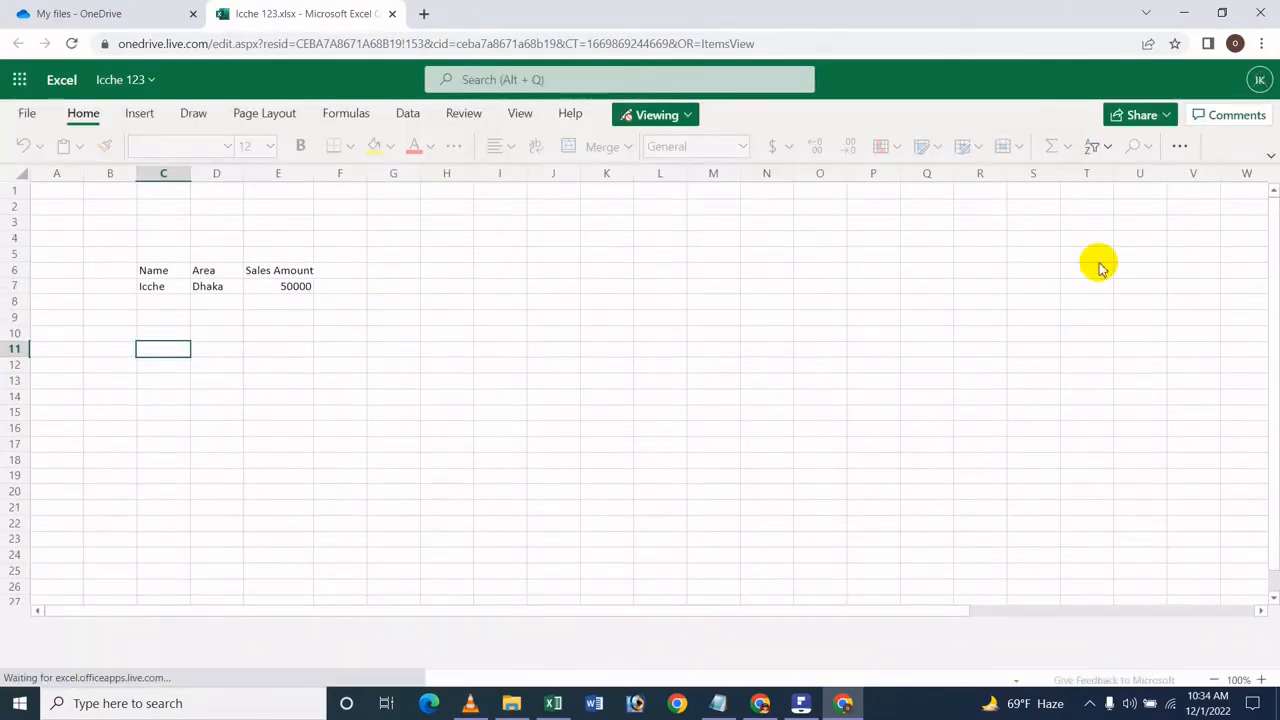
click(618, 301)
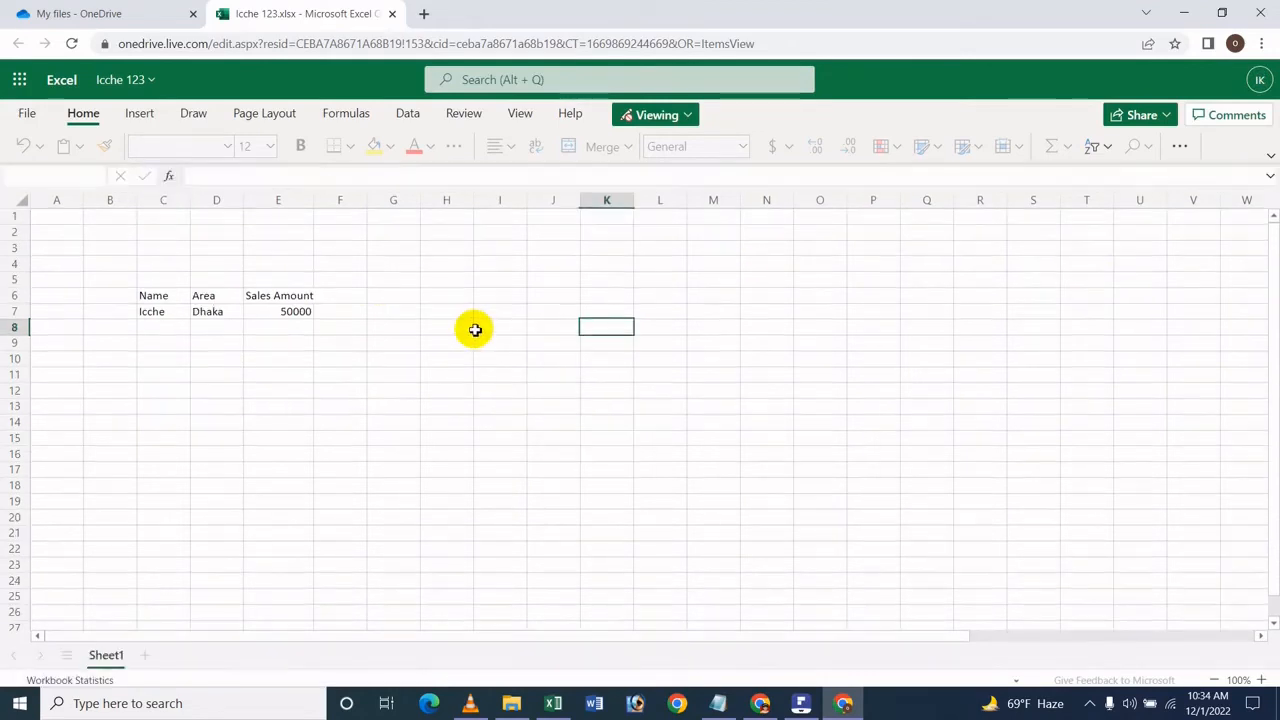
click(383, 324)
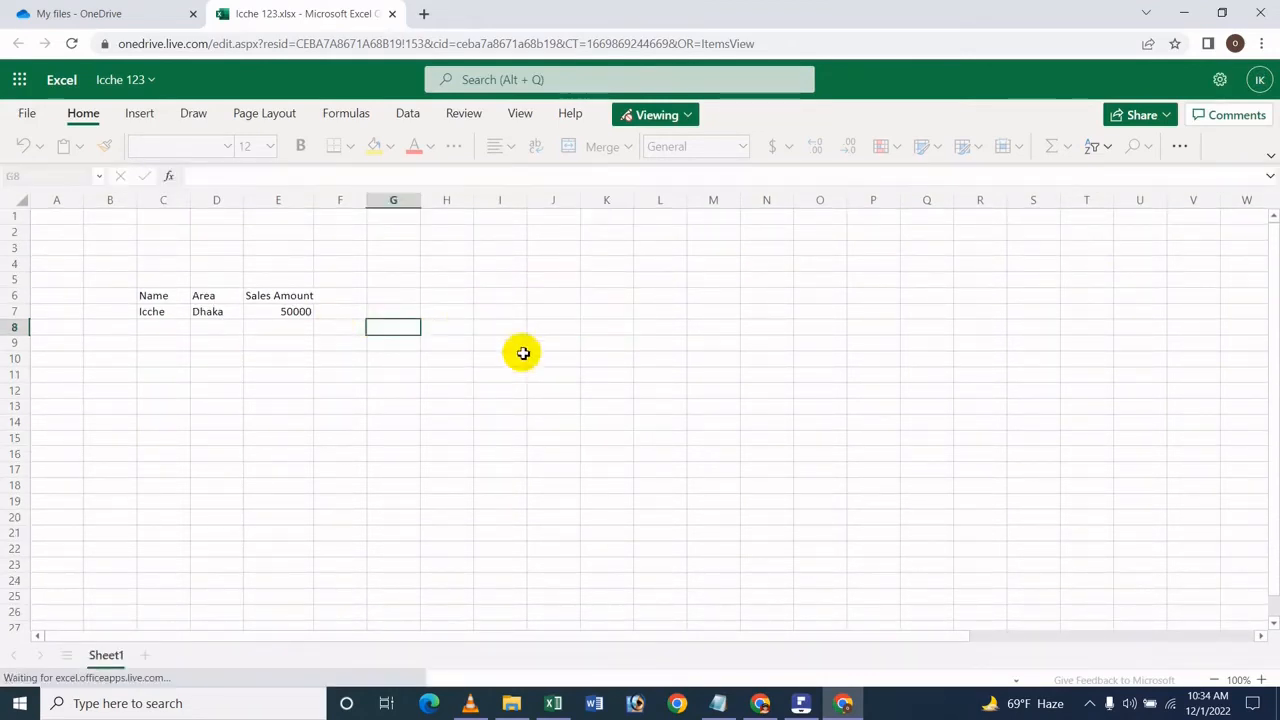
click(466, 336)
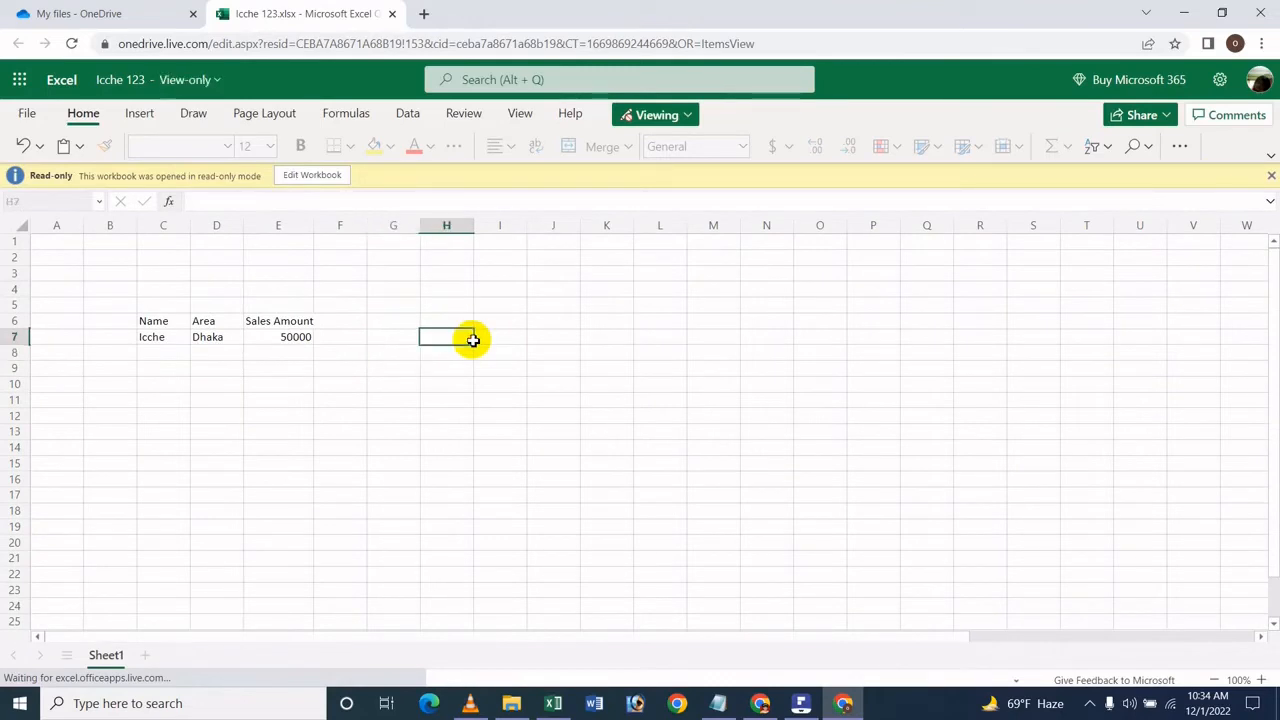
click(576, 354)
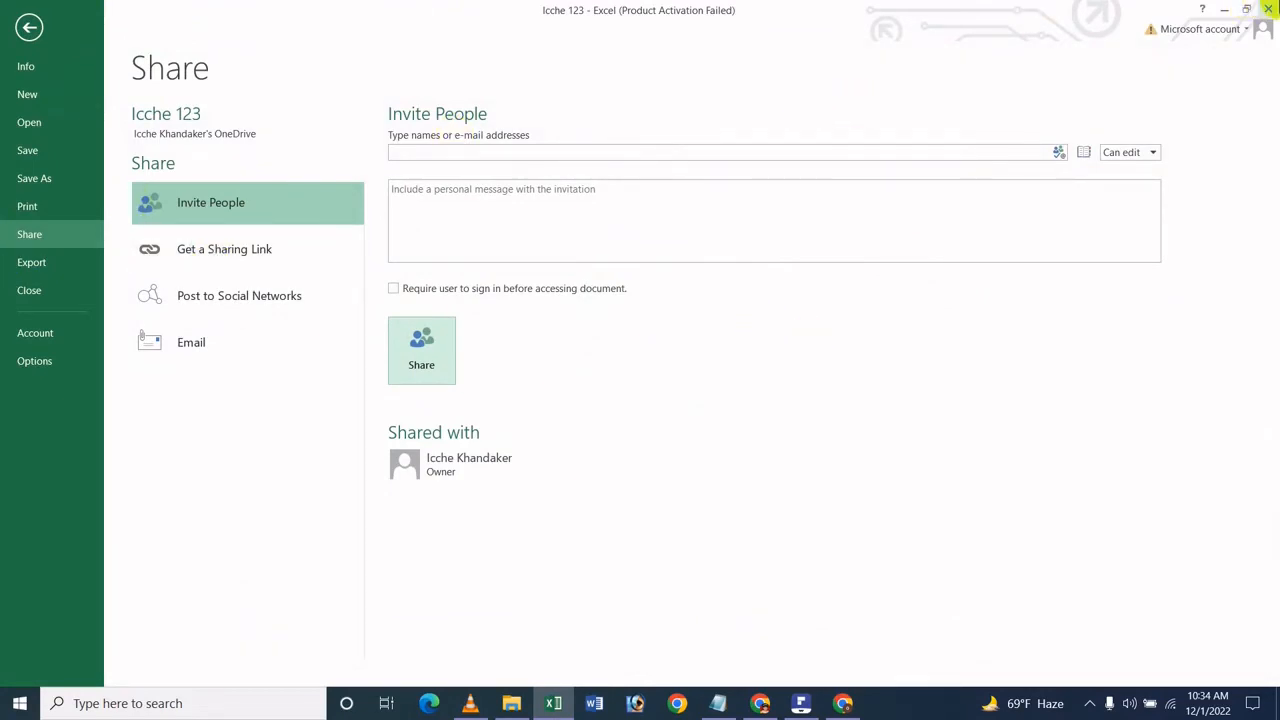
Step: Close desktop Excel and the read-only web copy, and reopen the workbook ending in 123 from My files for editing
click(1268, 8)
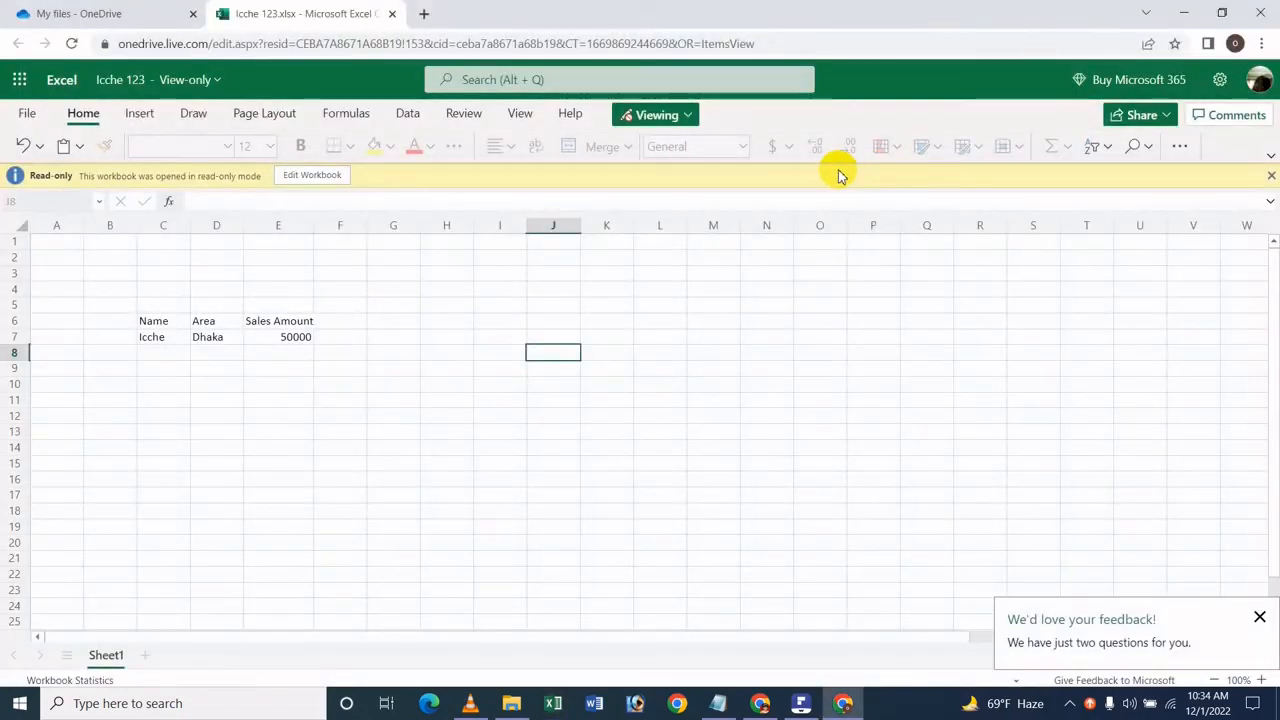
click(537, 272)
click(345, 367)
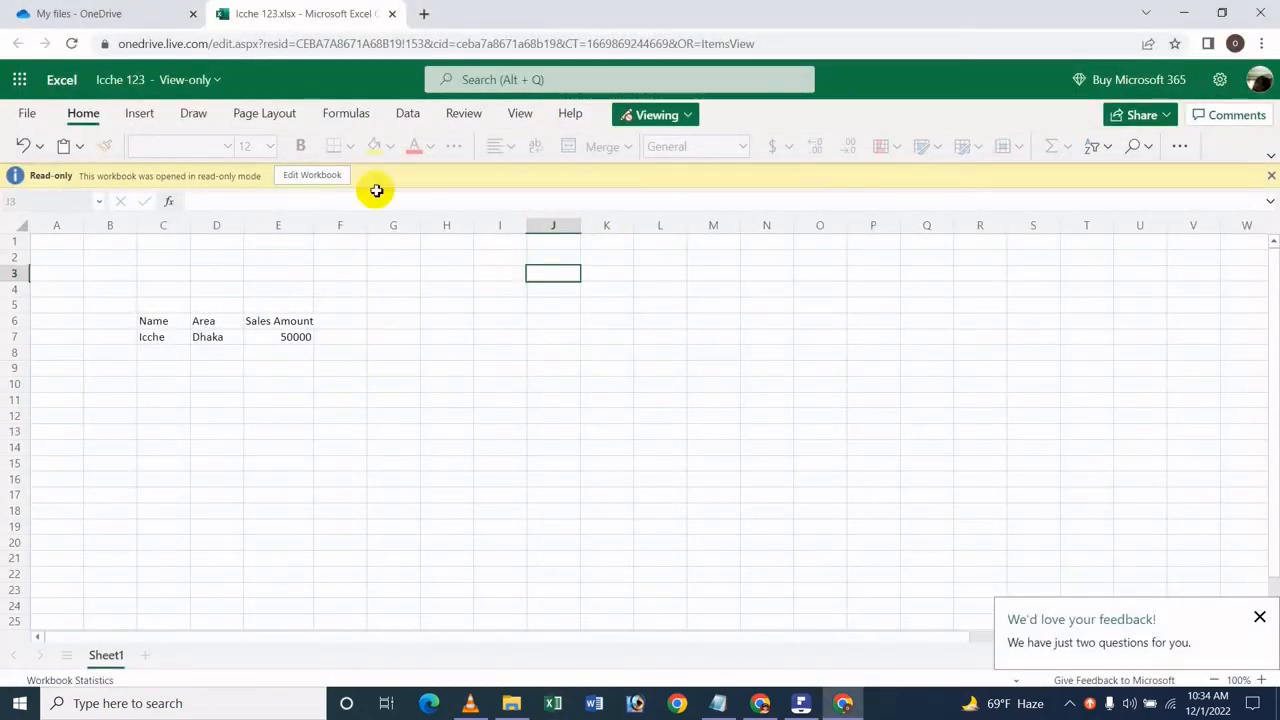
click(391, 13)
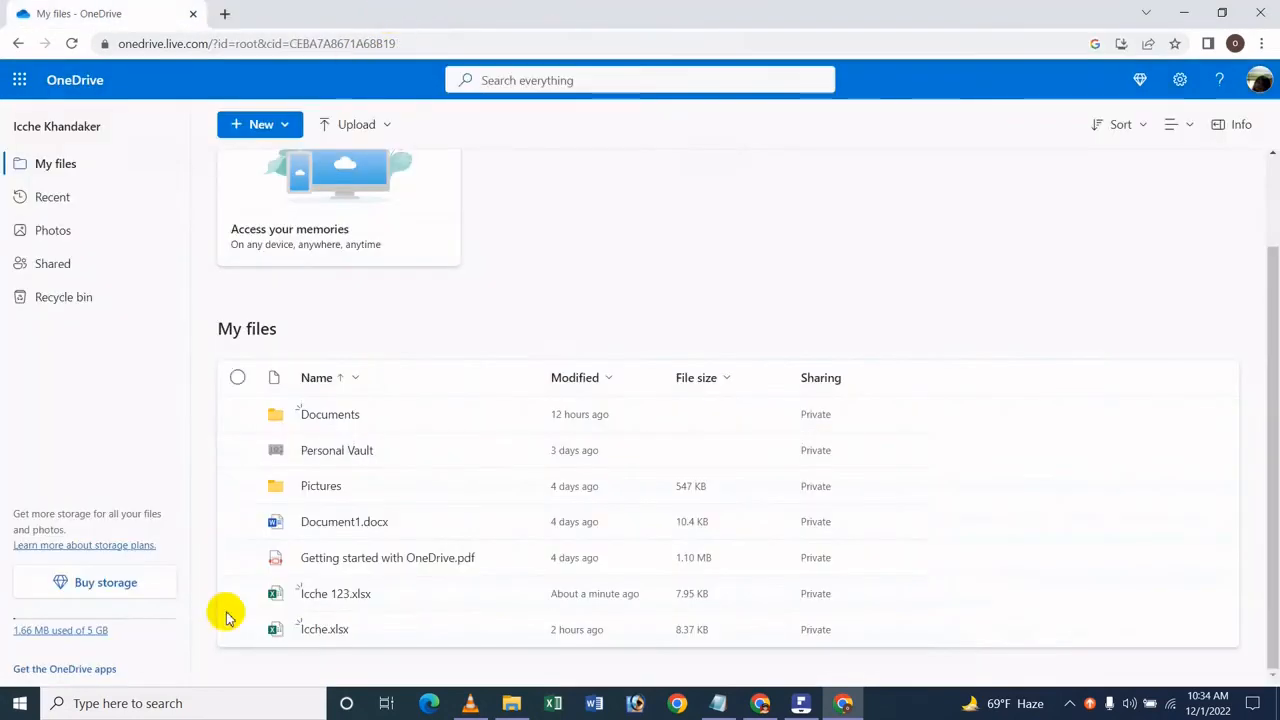
click(329, 594)
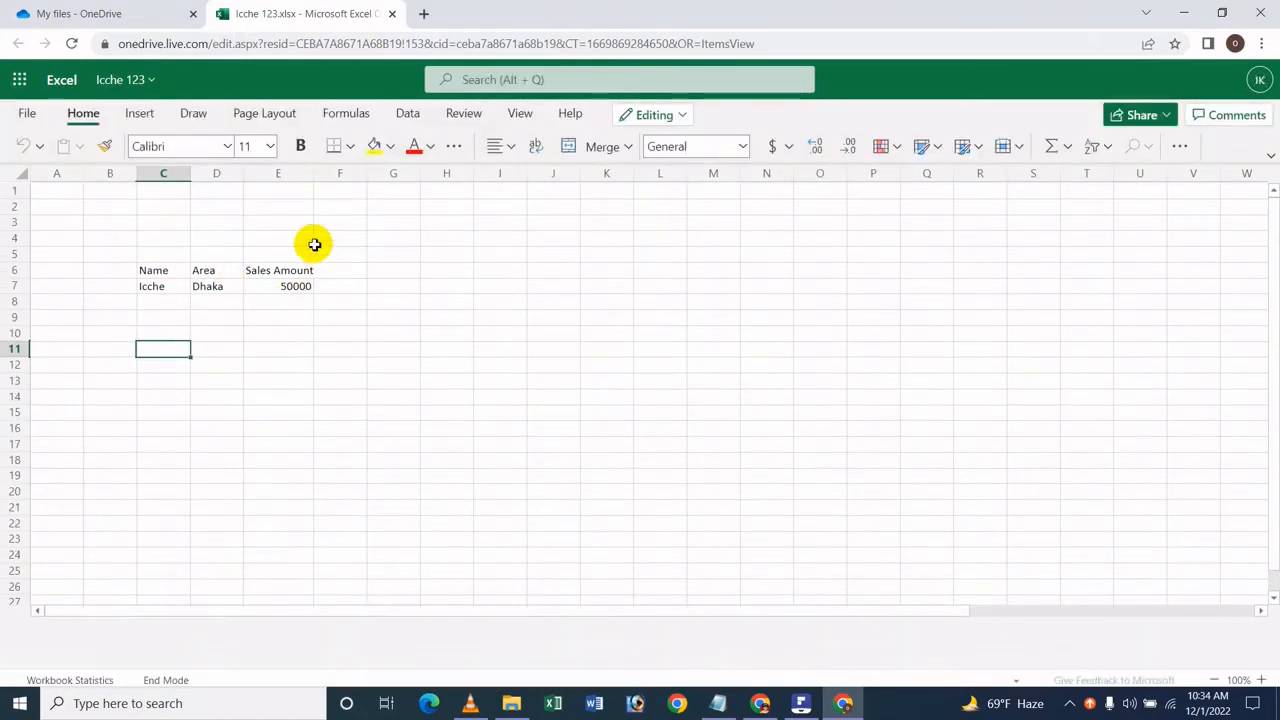
Step: Fill row 8 of the sales table with a salesperson's first name in C8, Gazipur in D8 and 40000 in E8
click(170, 326)
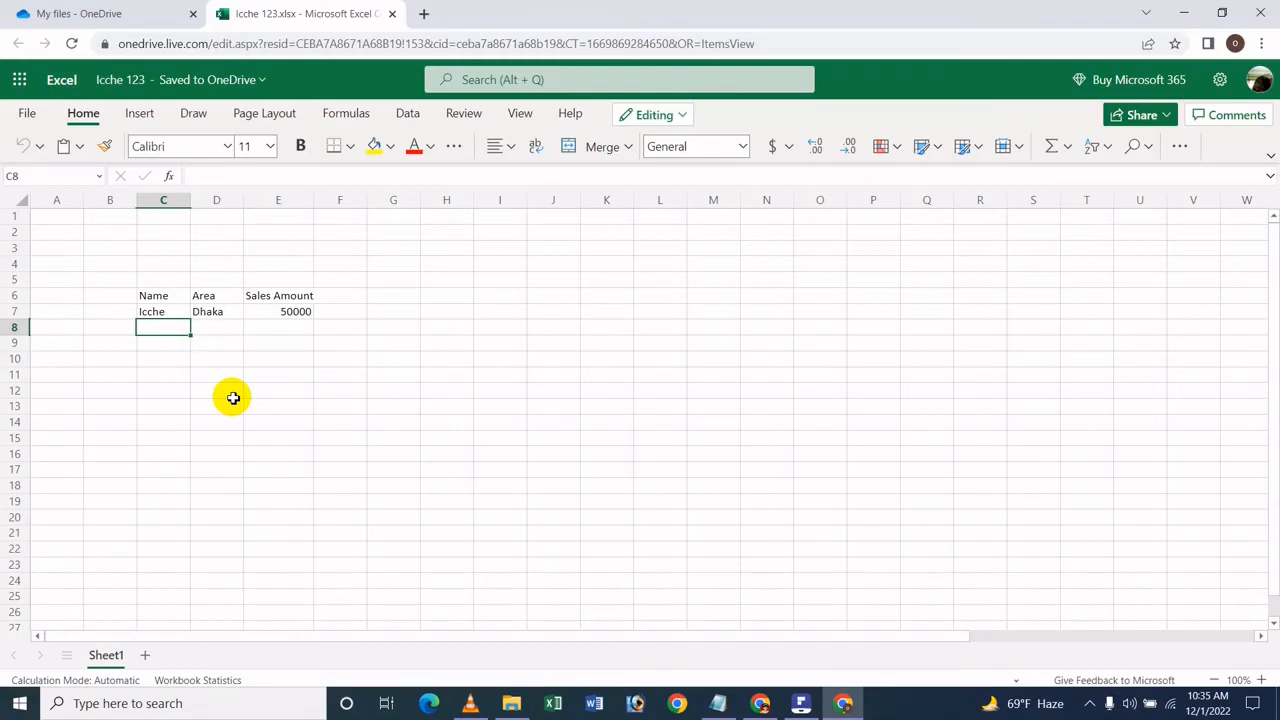
text(Hasan)
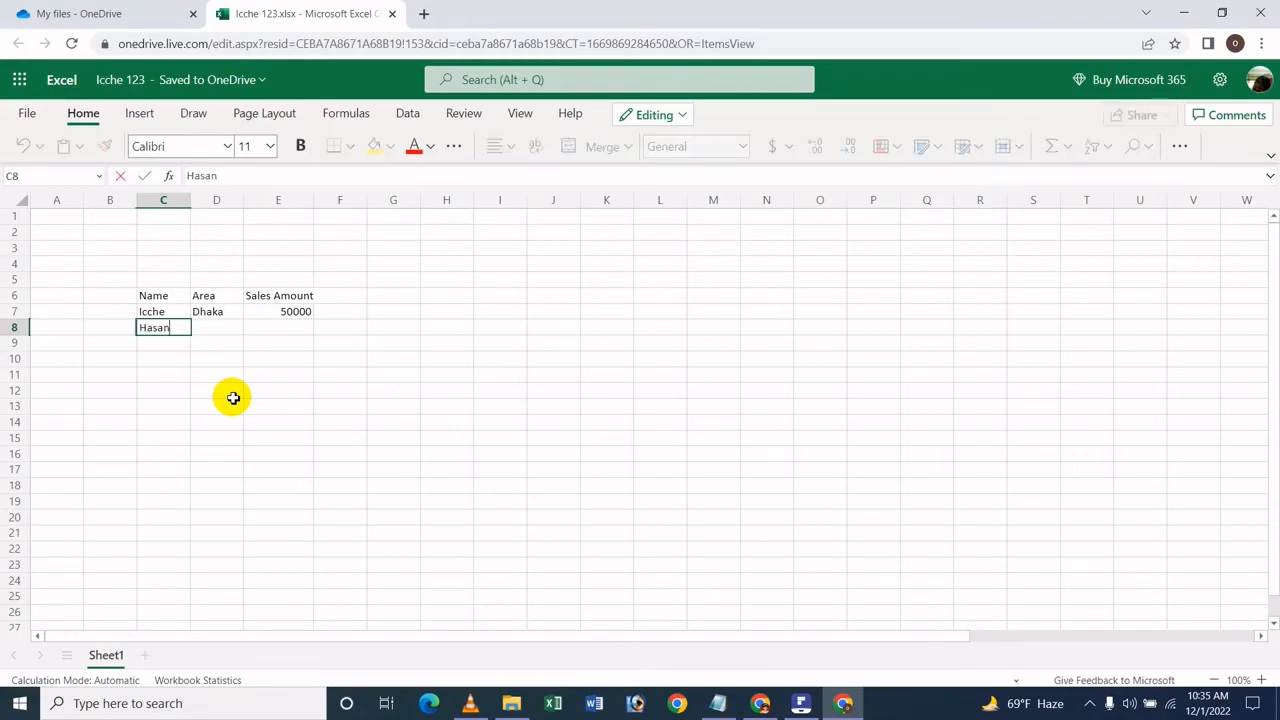
key(Tab)
text(G)
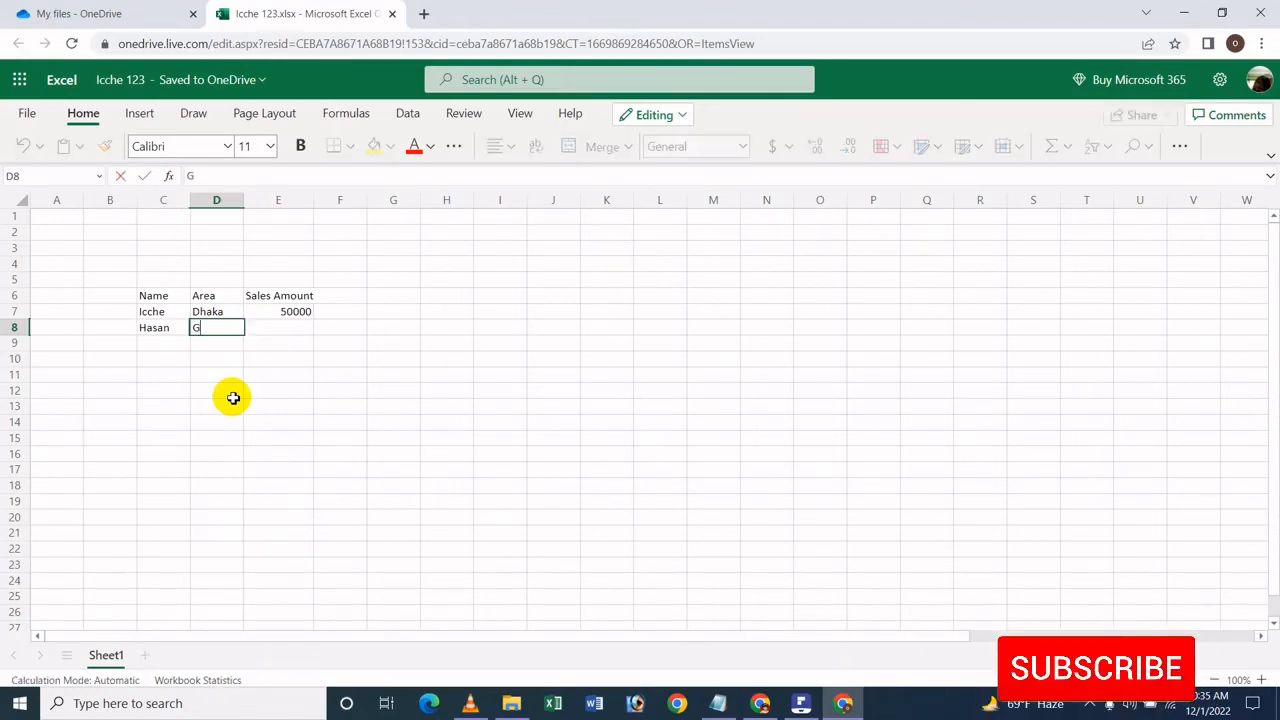
text(azipu)
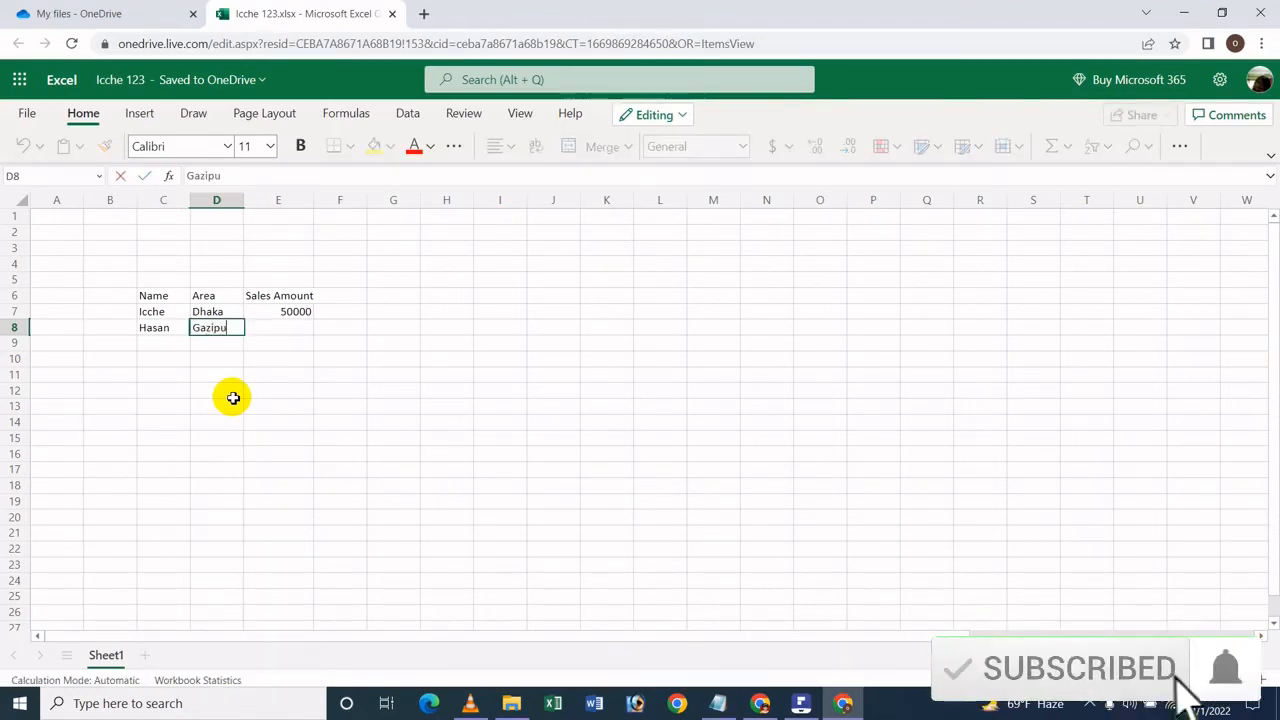
text(r)
key(Tab)
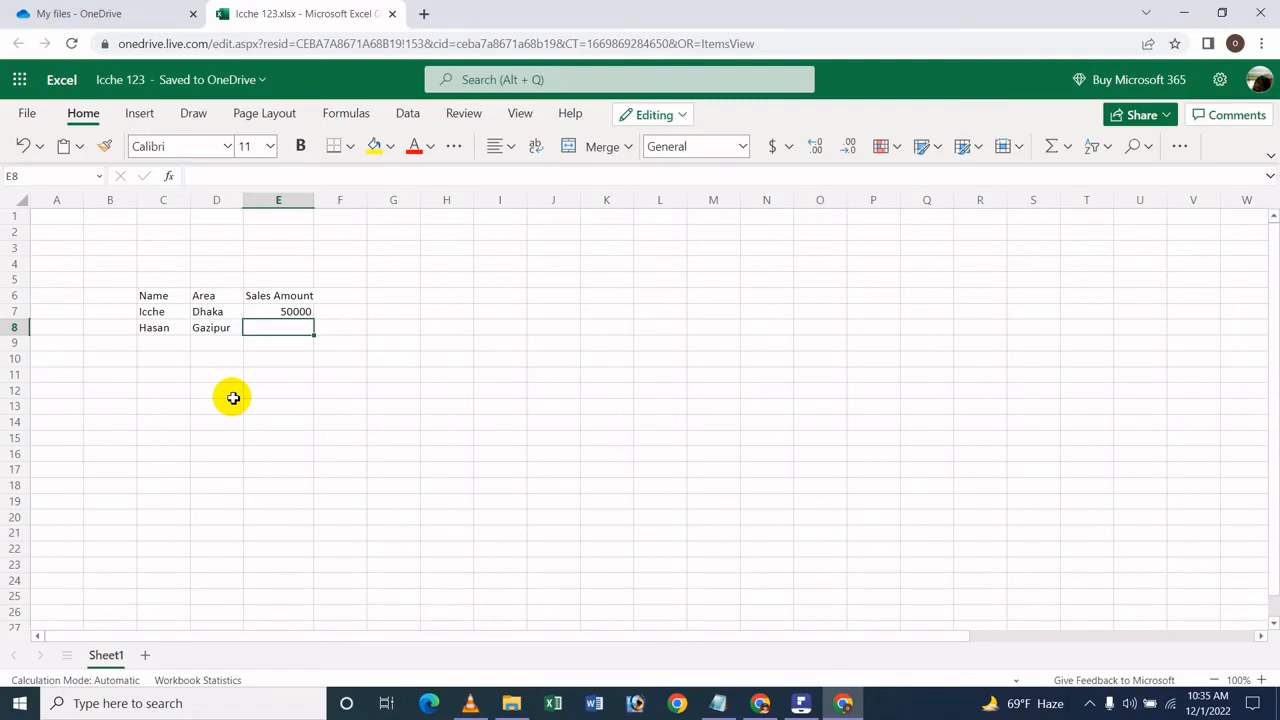
text(40000)
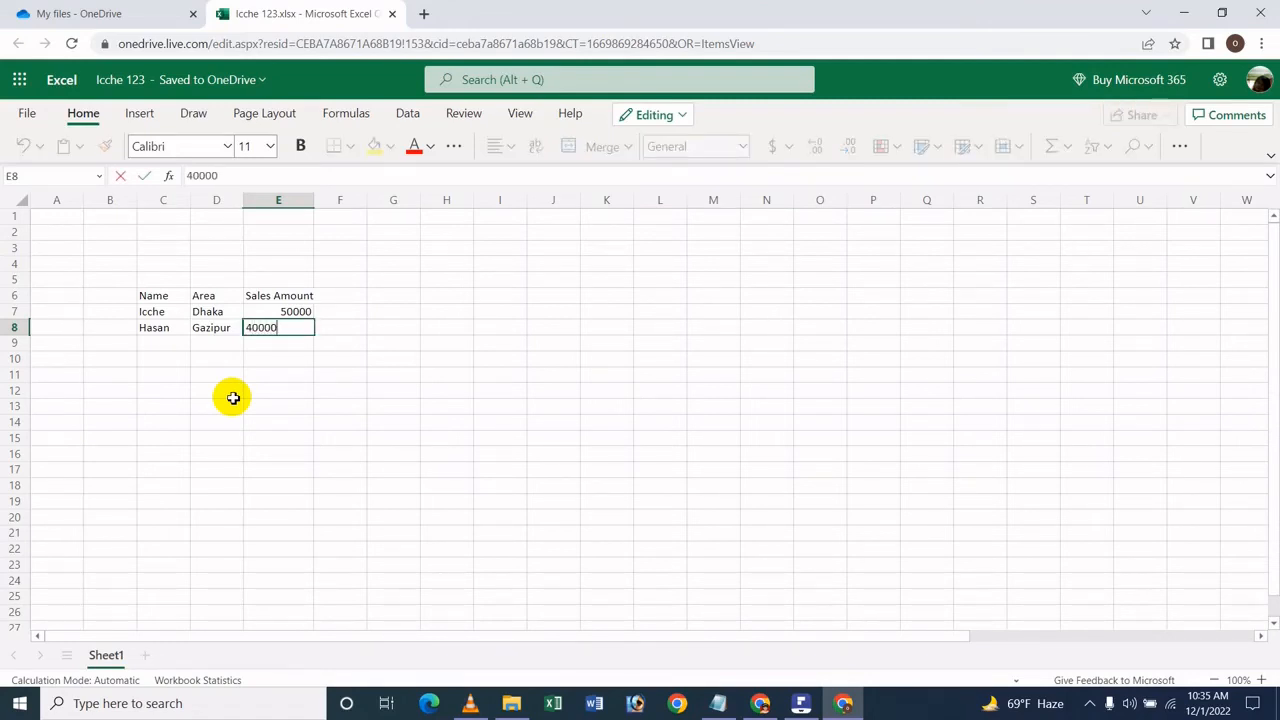
key(Return)
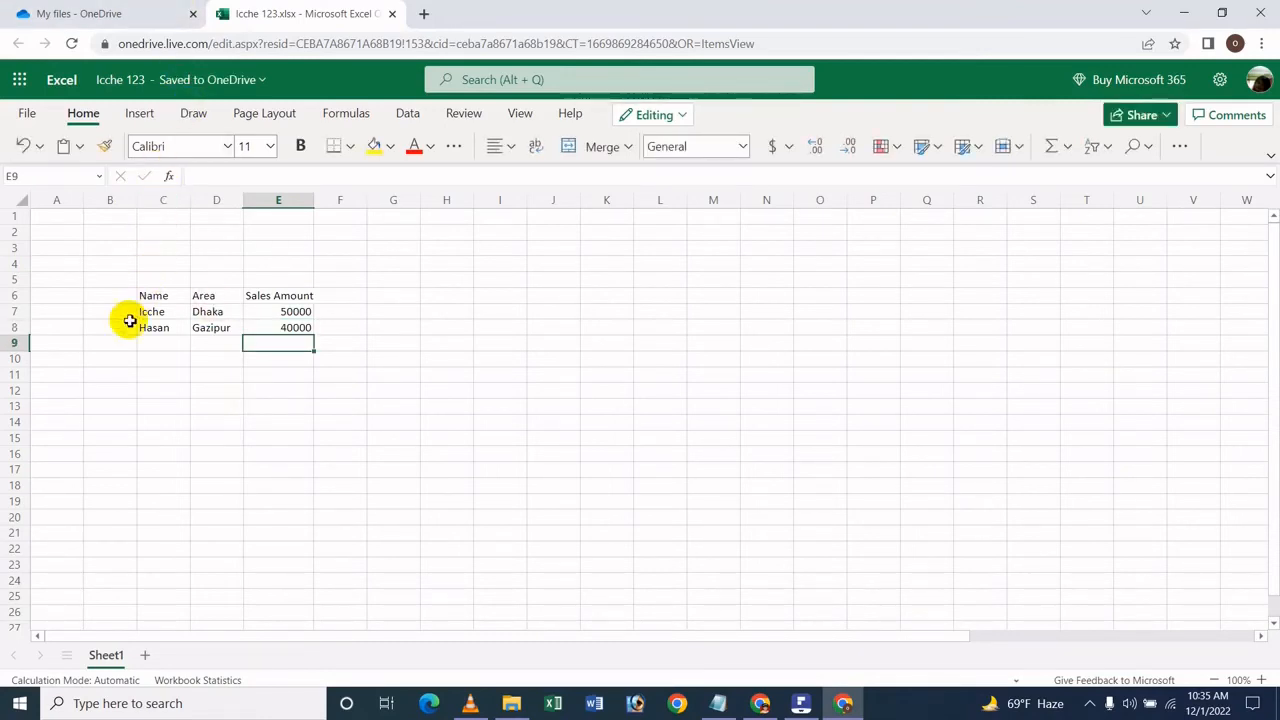
Step: Fill row 9 of the sales table with another salesperson's first name in C9, Khulna in D9 and 30000 in E9
click(148, 349)
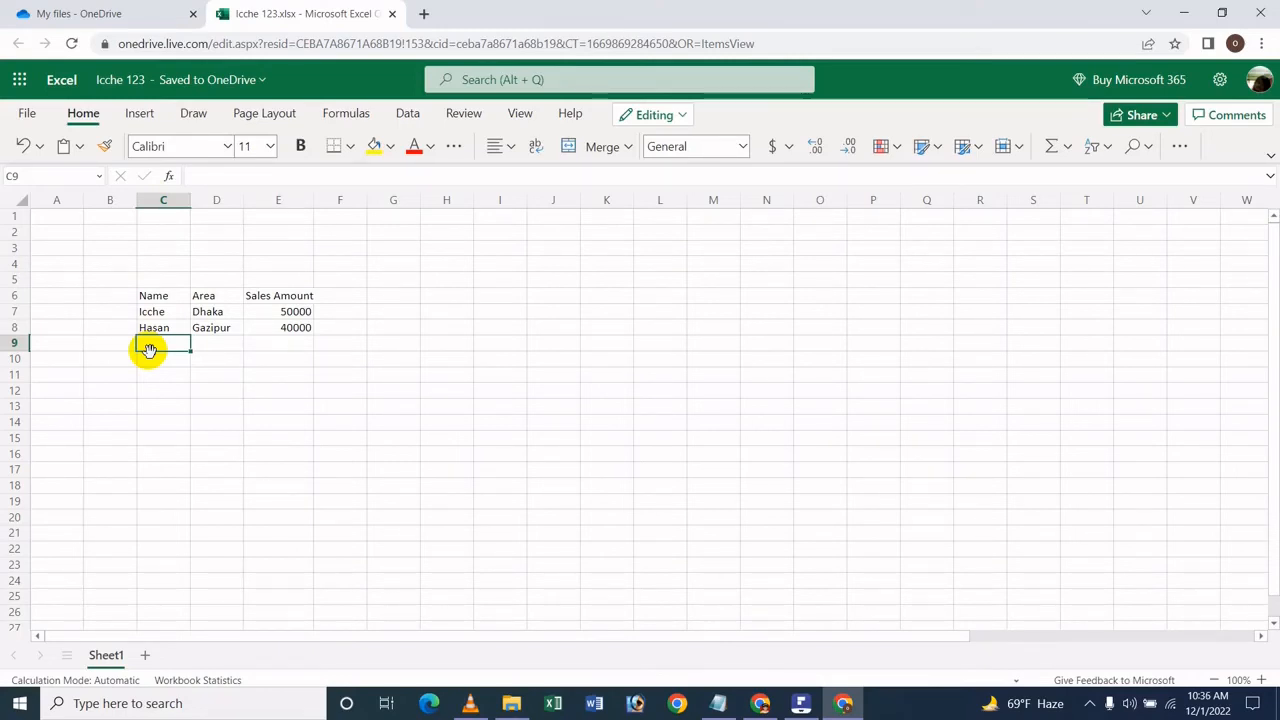
text(Tania)
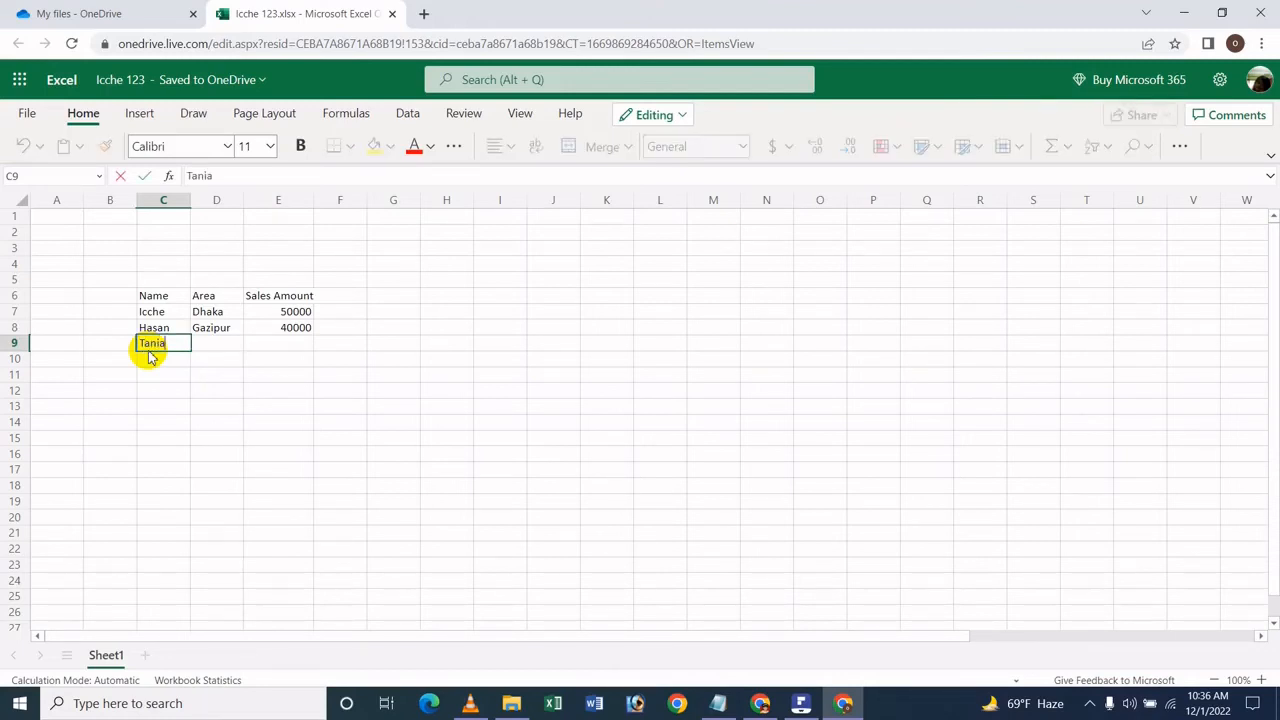
key(Tab)
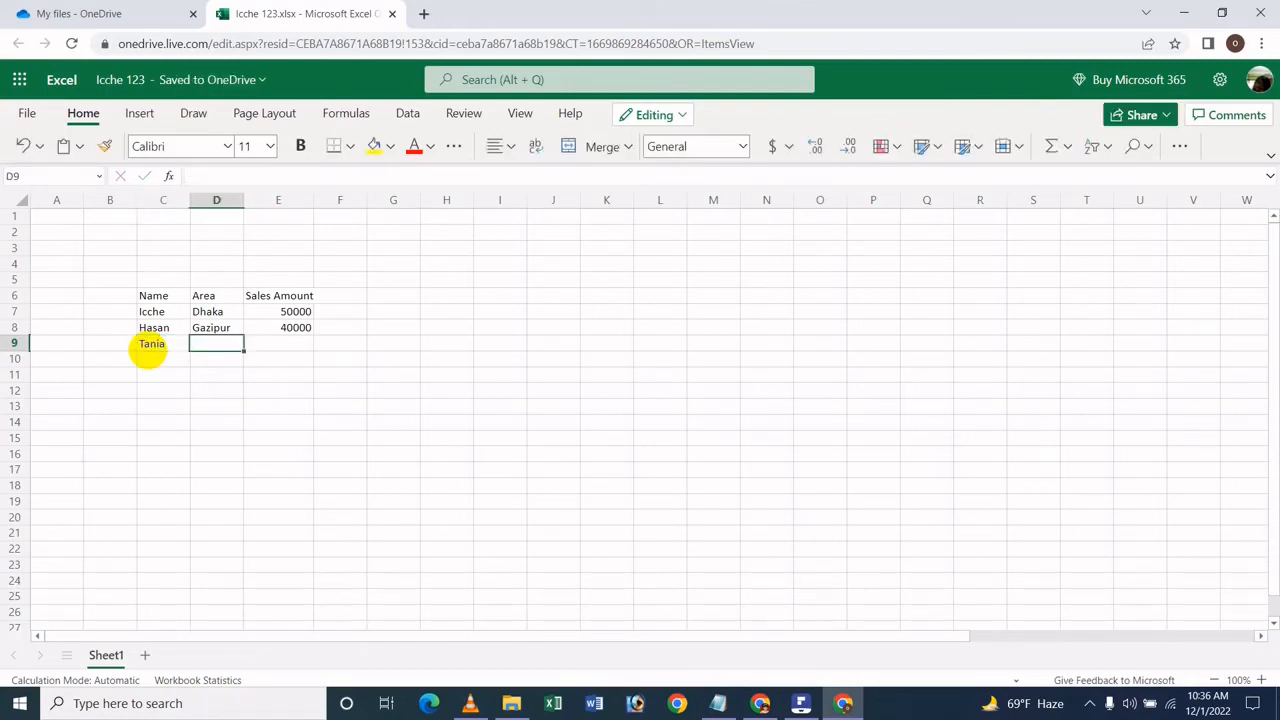
text(Khul)
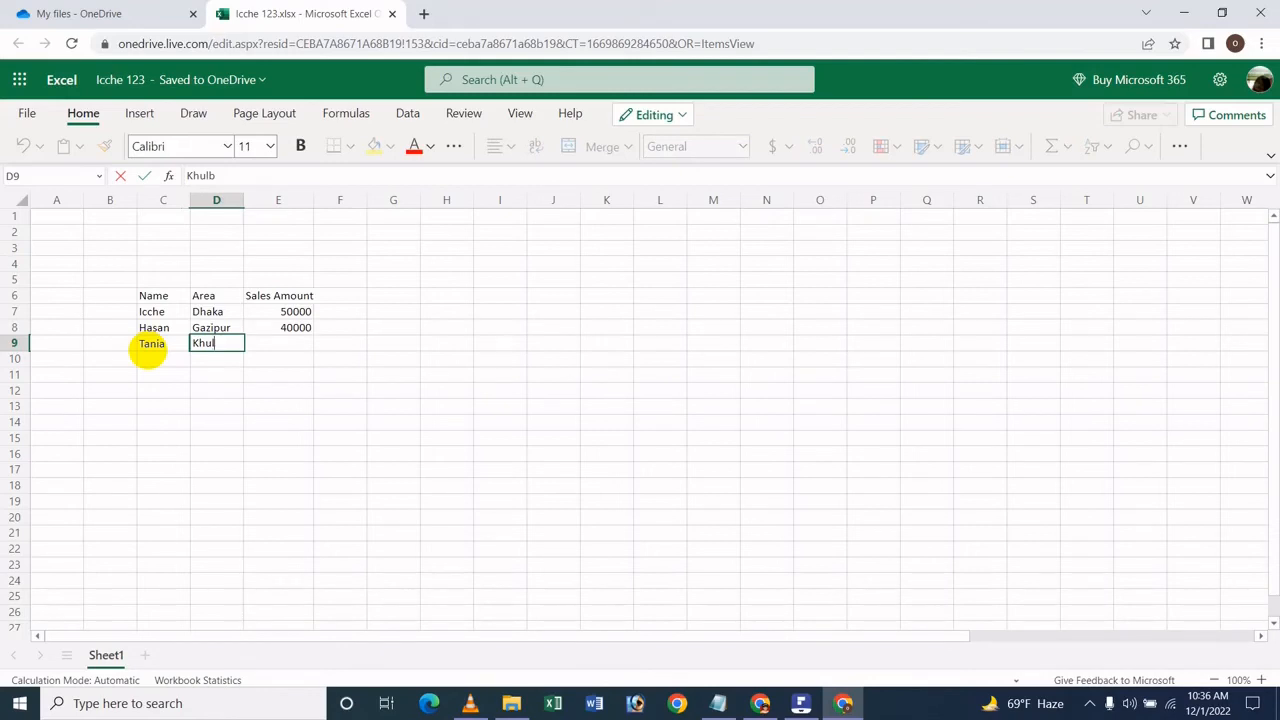
key(F12)
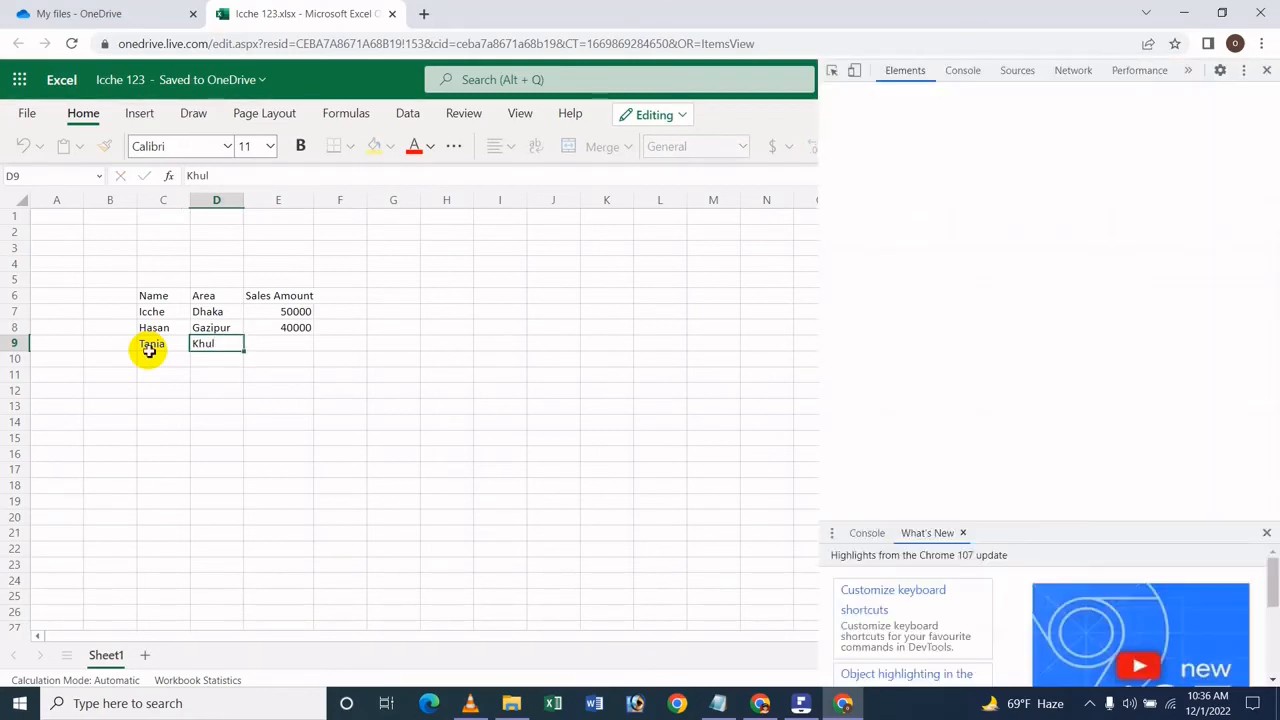
click(1267, 70)
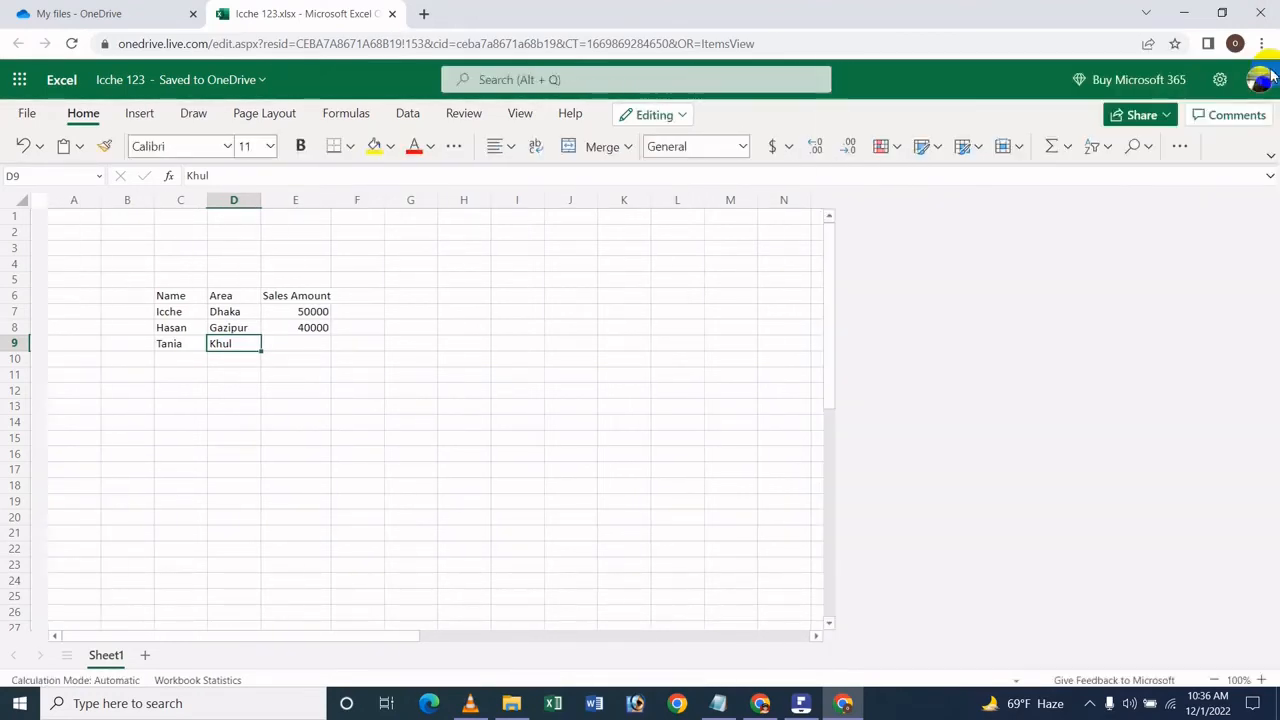
text(na)
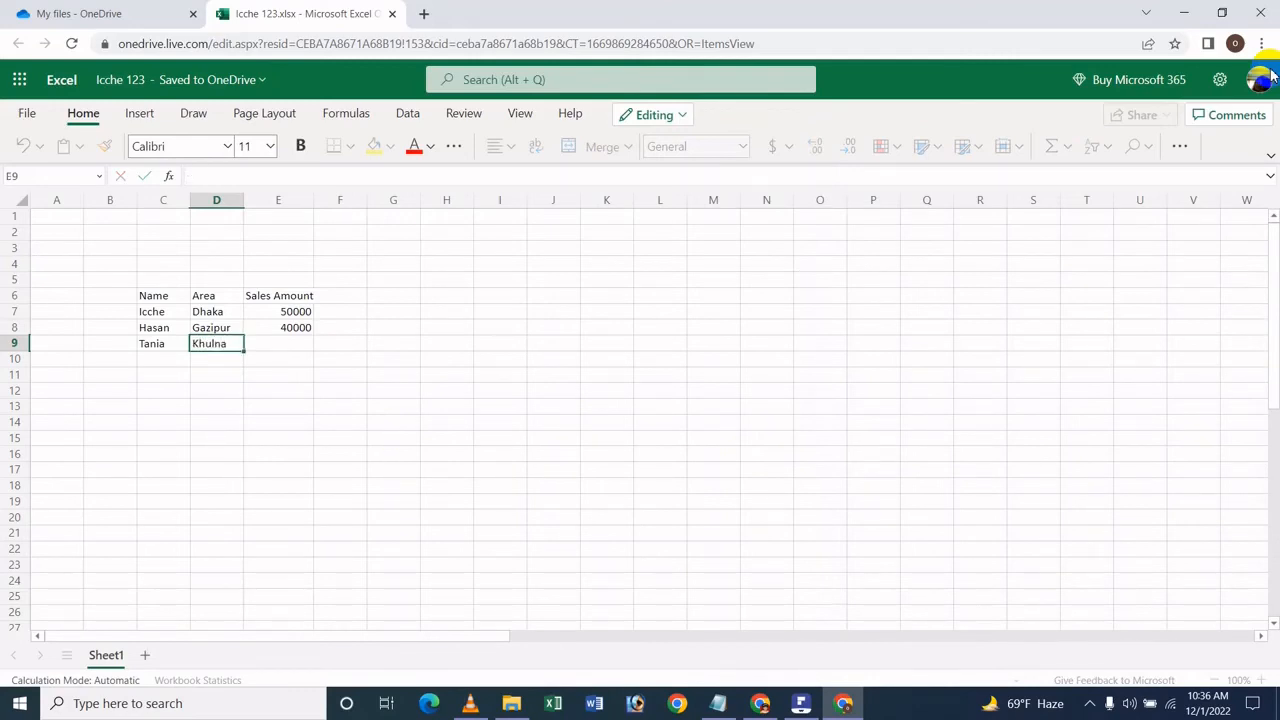
key(Tab)
text(30)
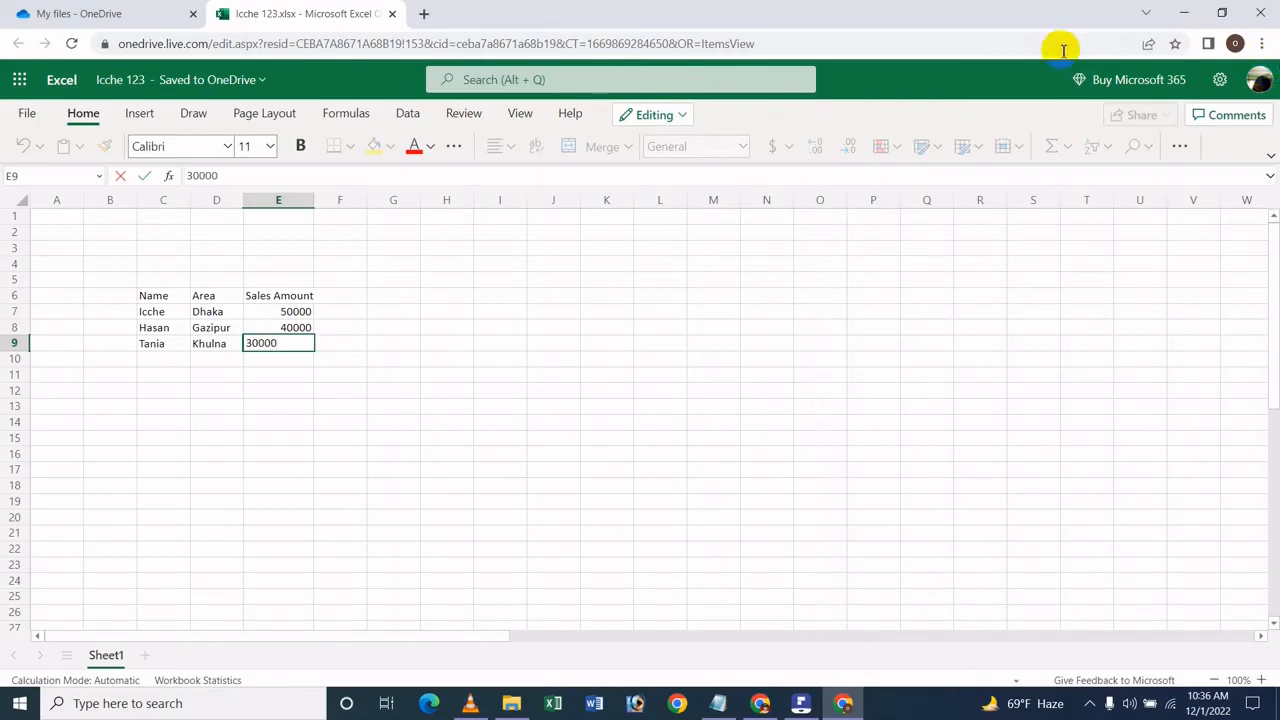
click(680, 297)
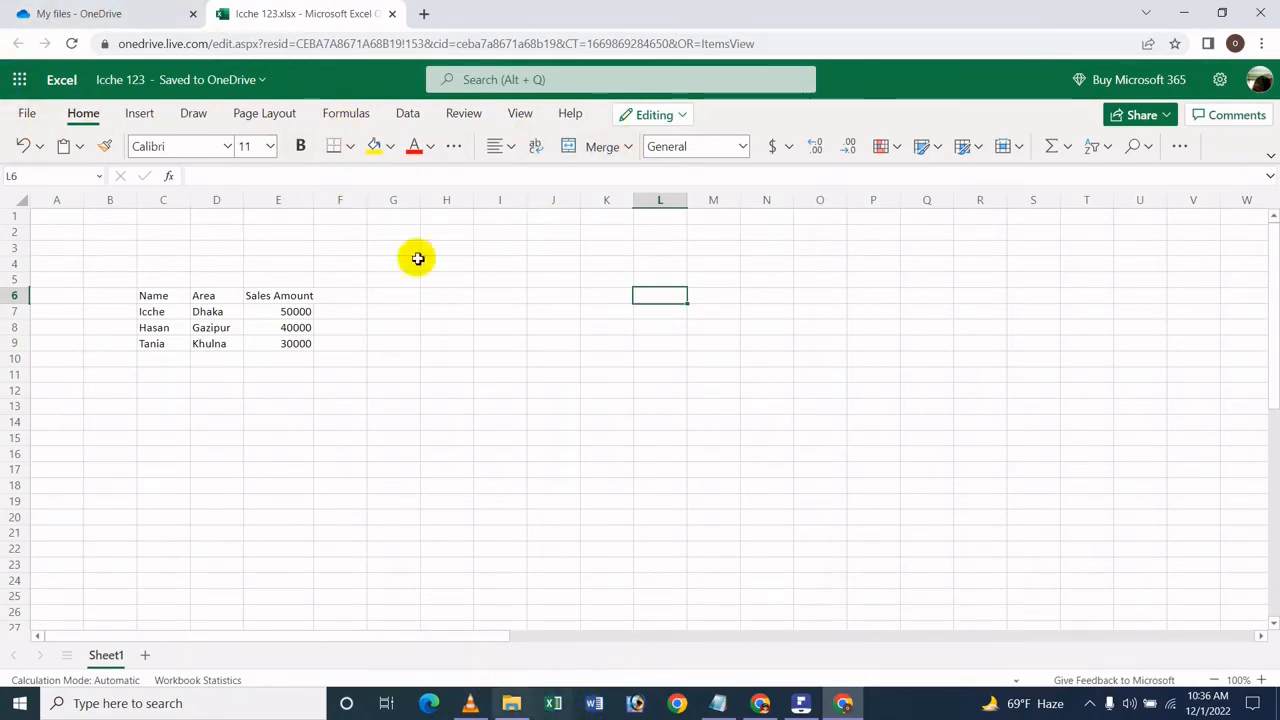
Step: Close the web workbook, switch to desktop Excel in a maximized window and create a blank workbook
click(393, 14)
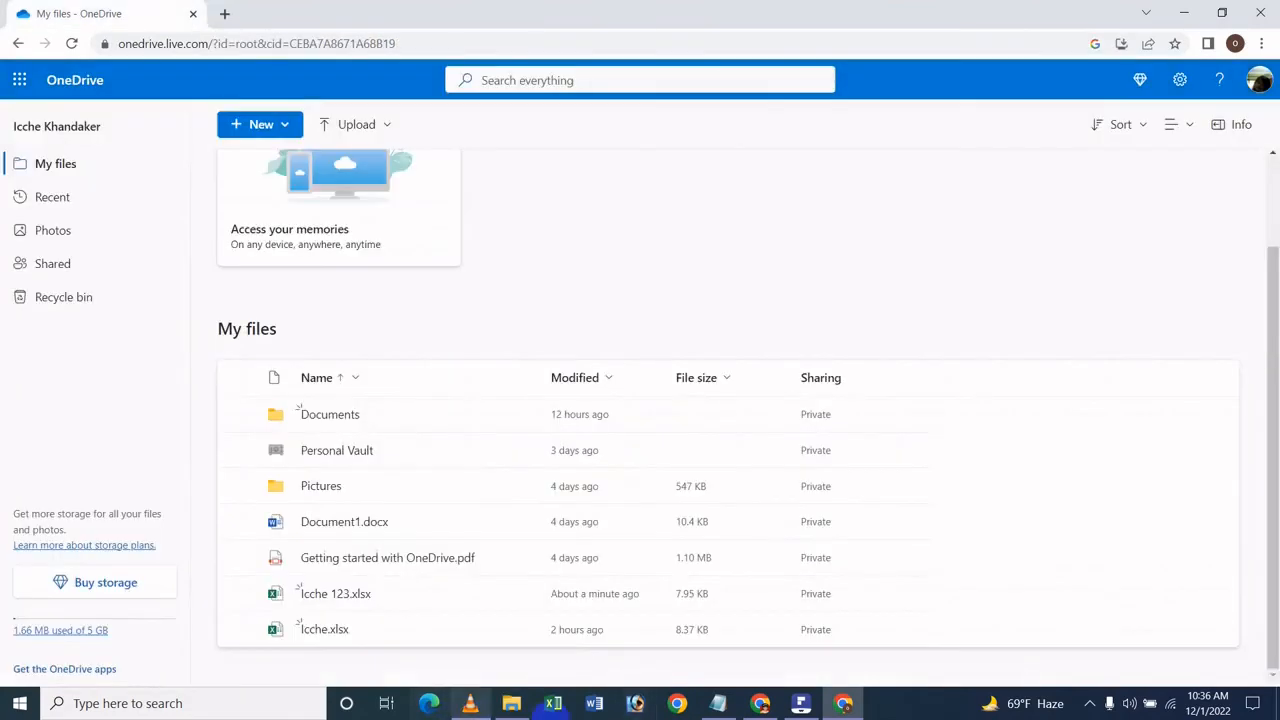
click(555, 704)
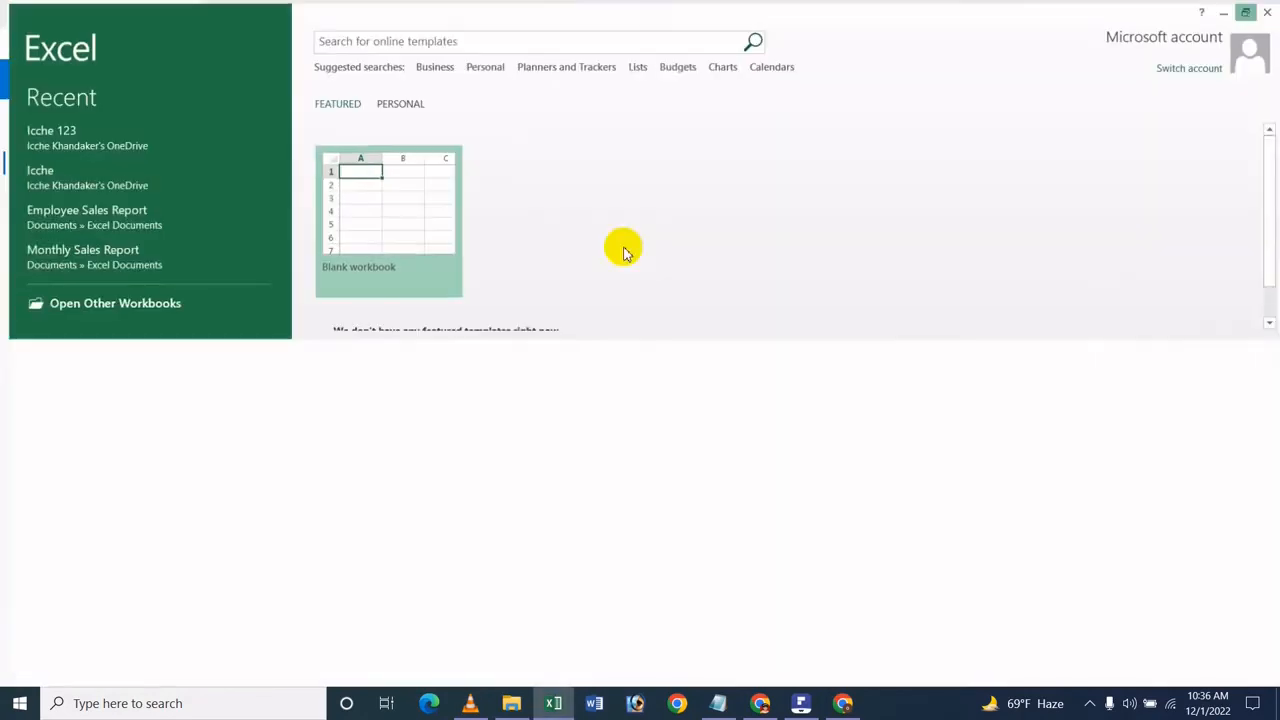
click(1245, 320)
click(390, 245)
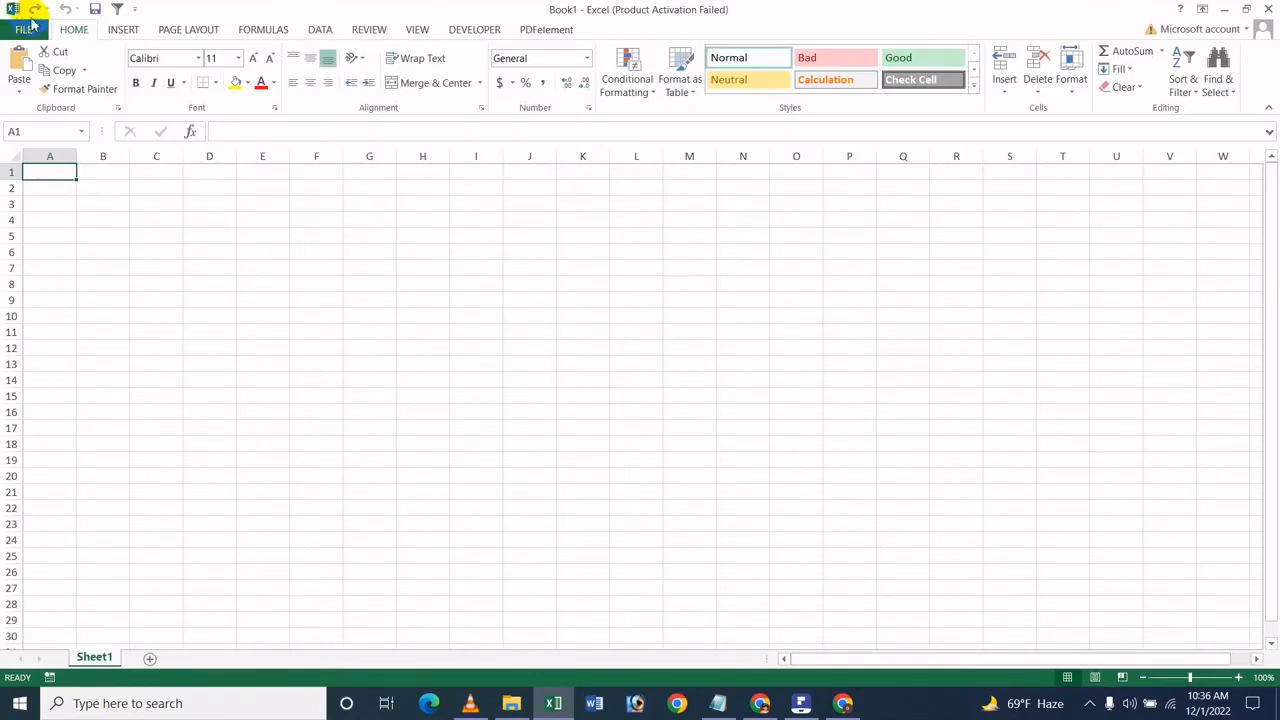
Step: Open the workbook ending in 123 from the personal OneDrive folder in desktop Excel
click(28, 28)
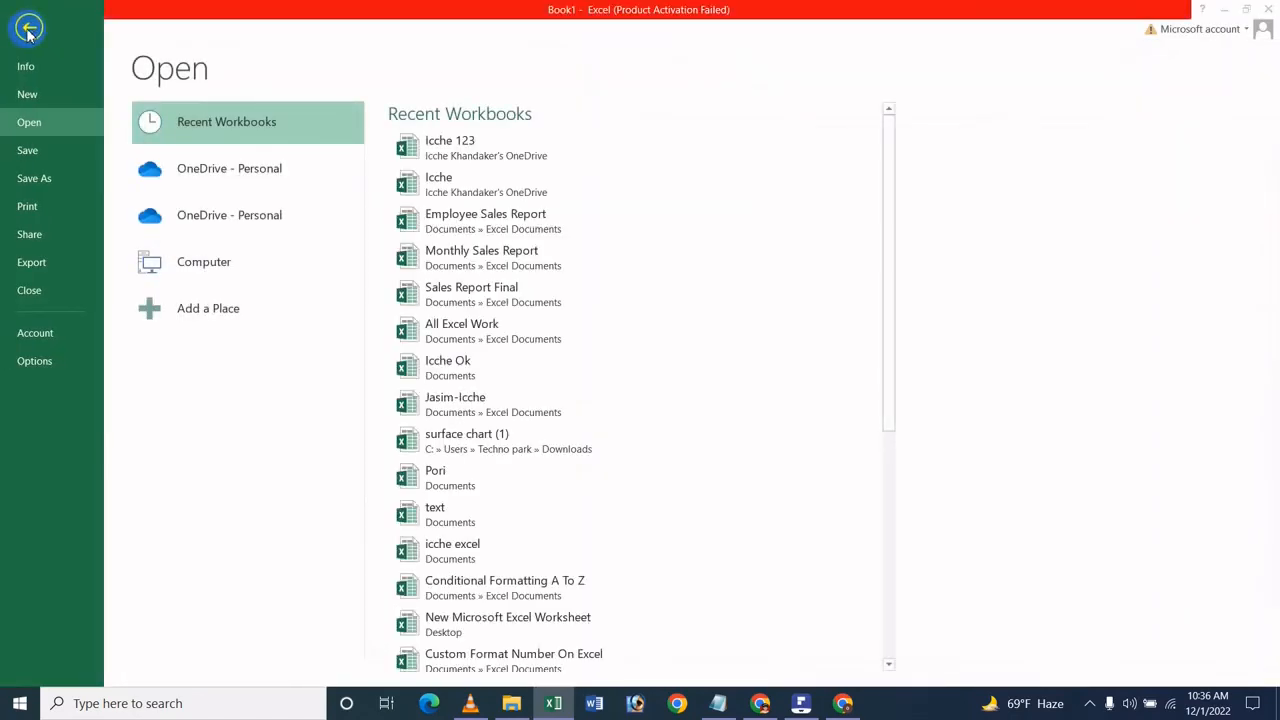
click(833, 166)
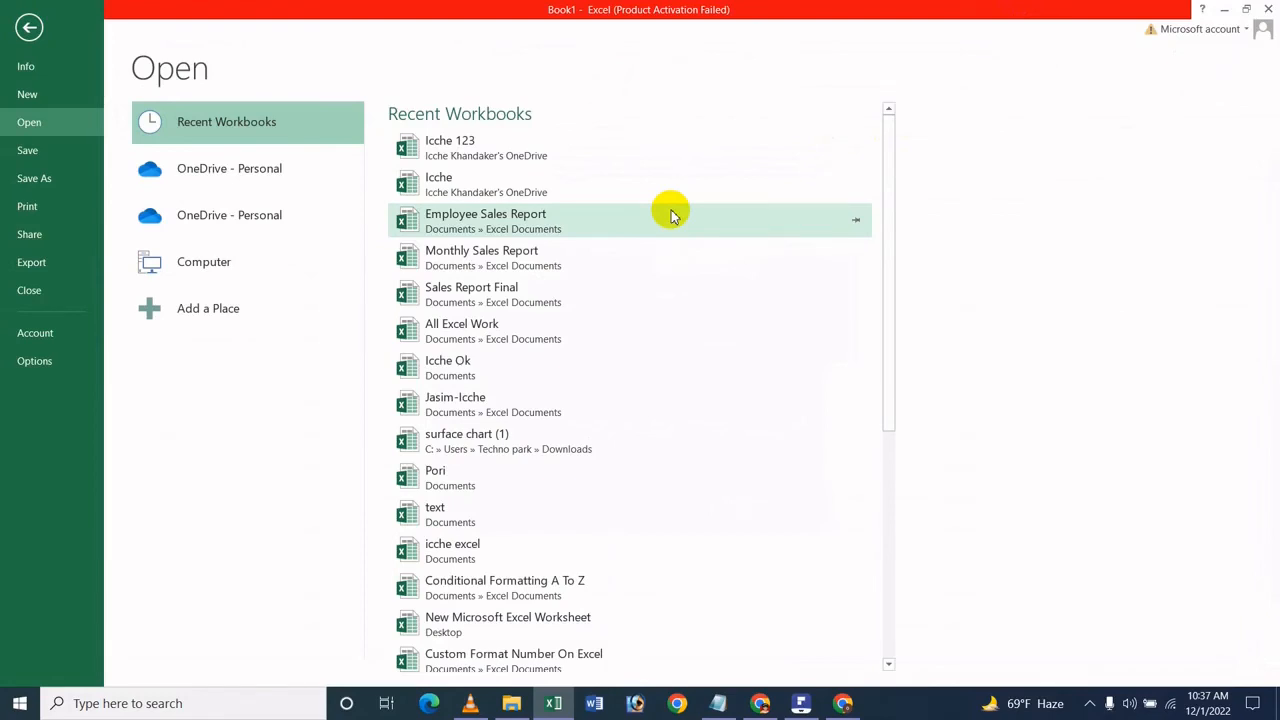
click(311, 232)
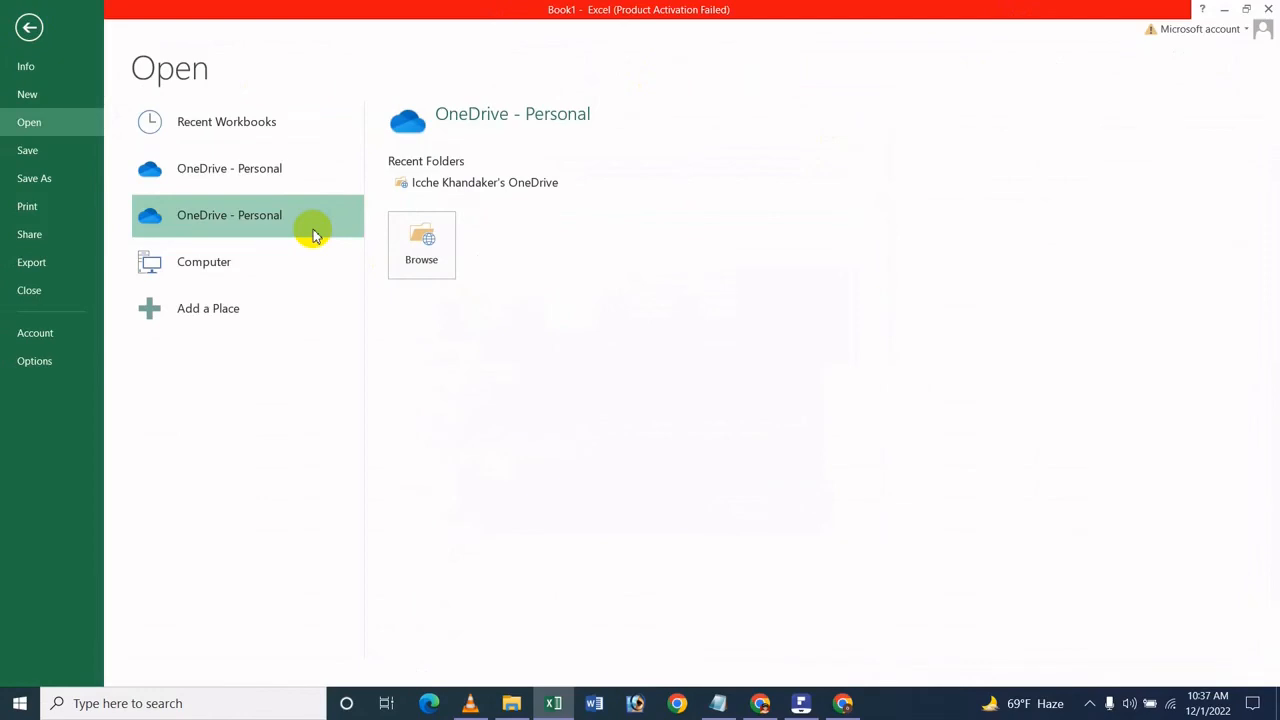
click(428, 234)
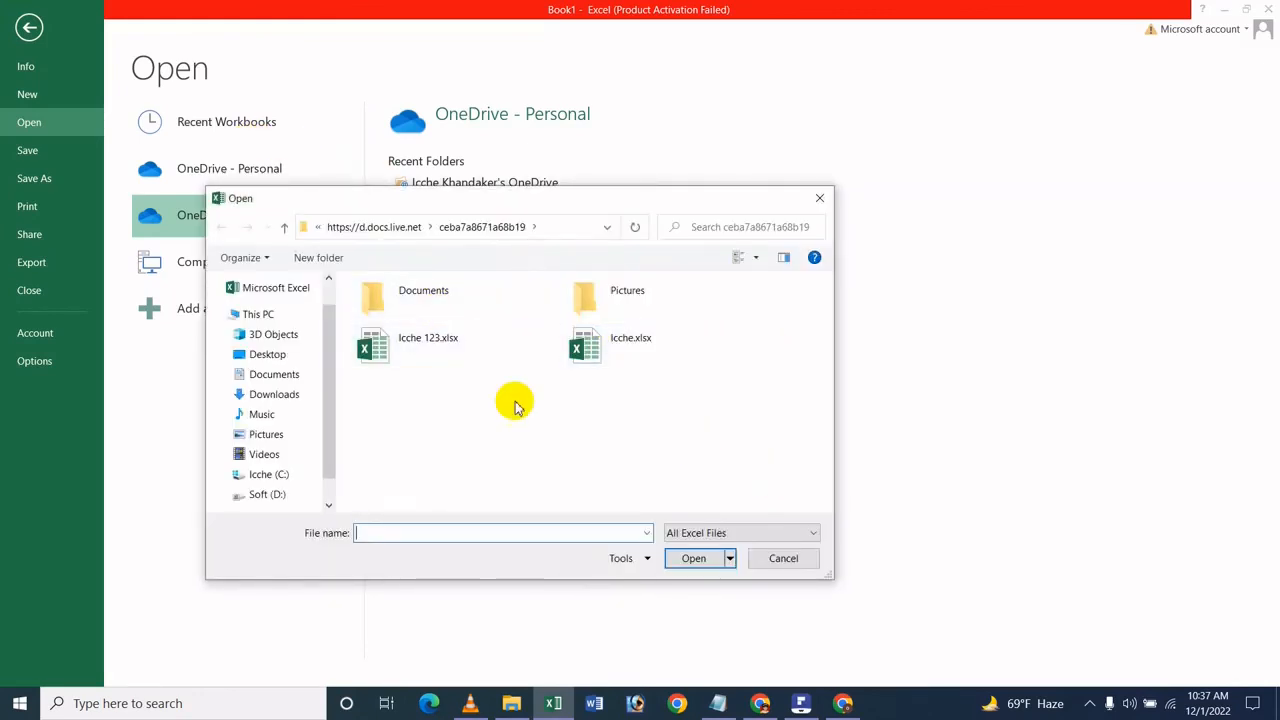
click(408, 355)
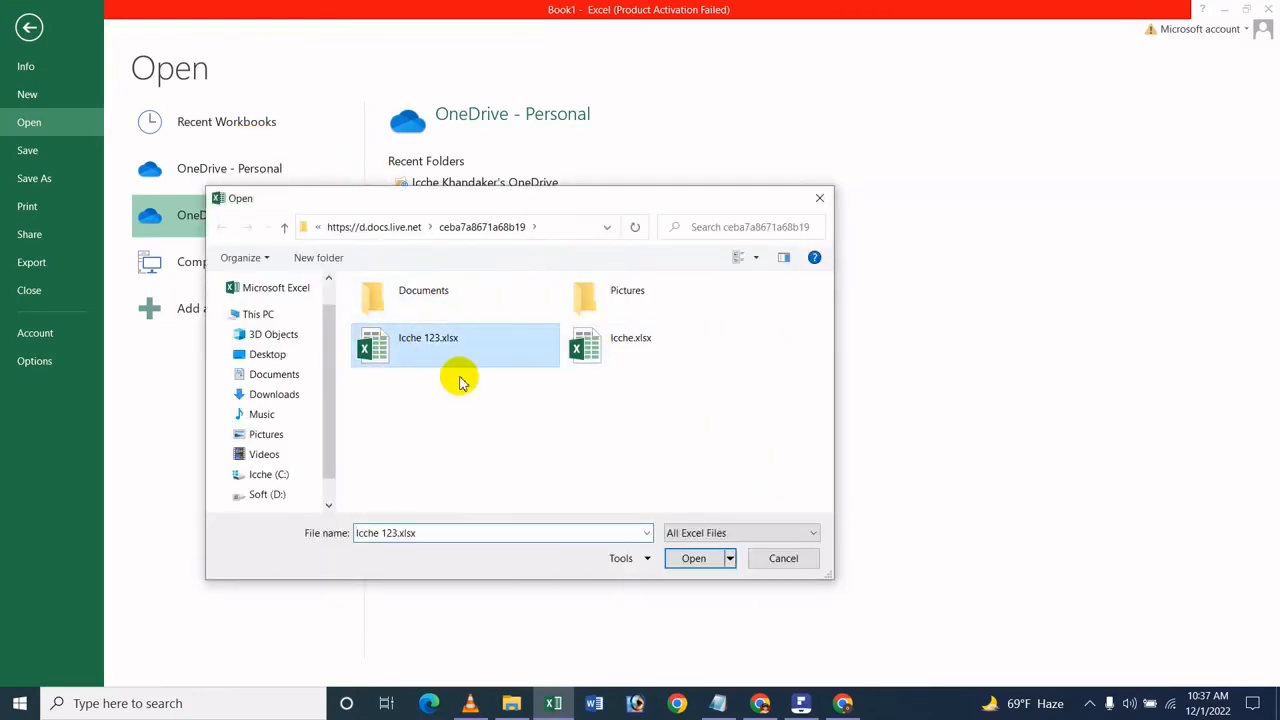
click(696, 558)
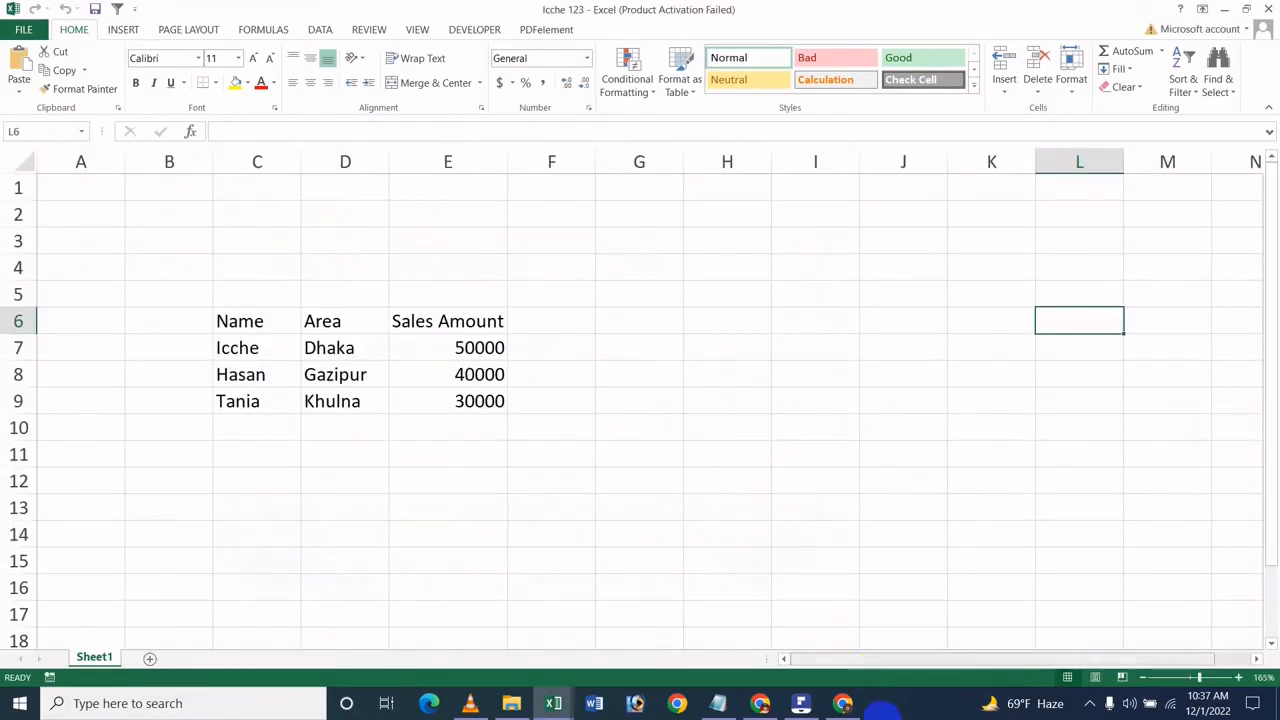
Step: View My files in OneDrive, switch back to the workbook in desktop Excel and examine the added sales rows in C8:E9
click(843, 704)
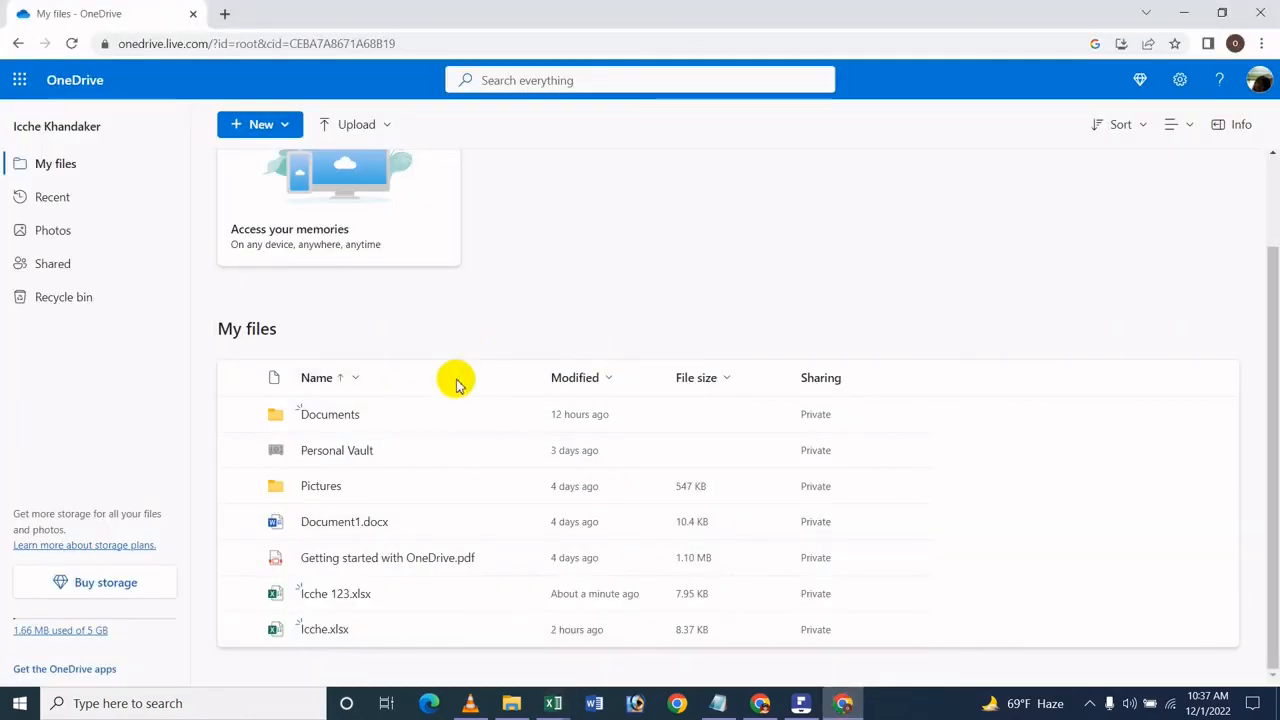
mouse_move(566, 704)
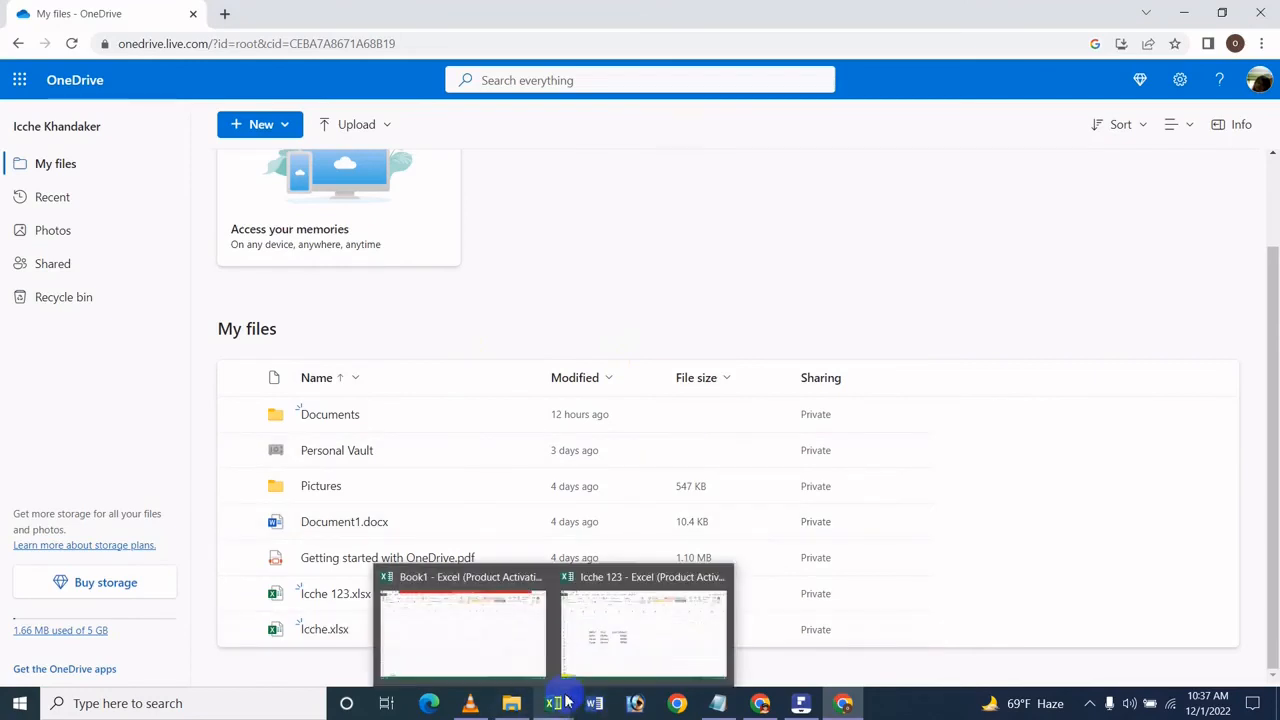
click(620, 645)
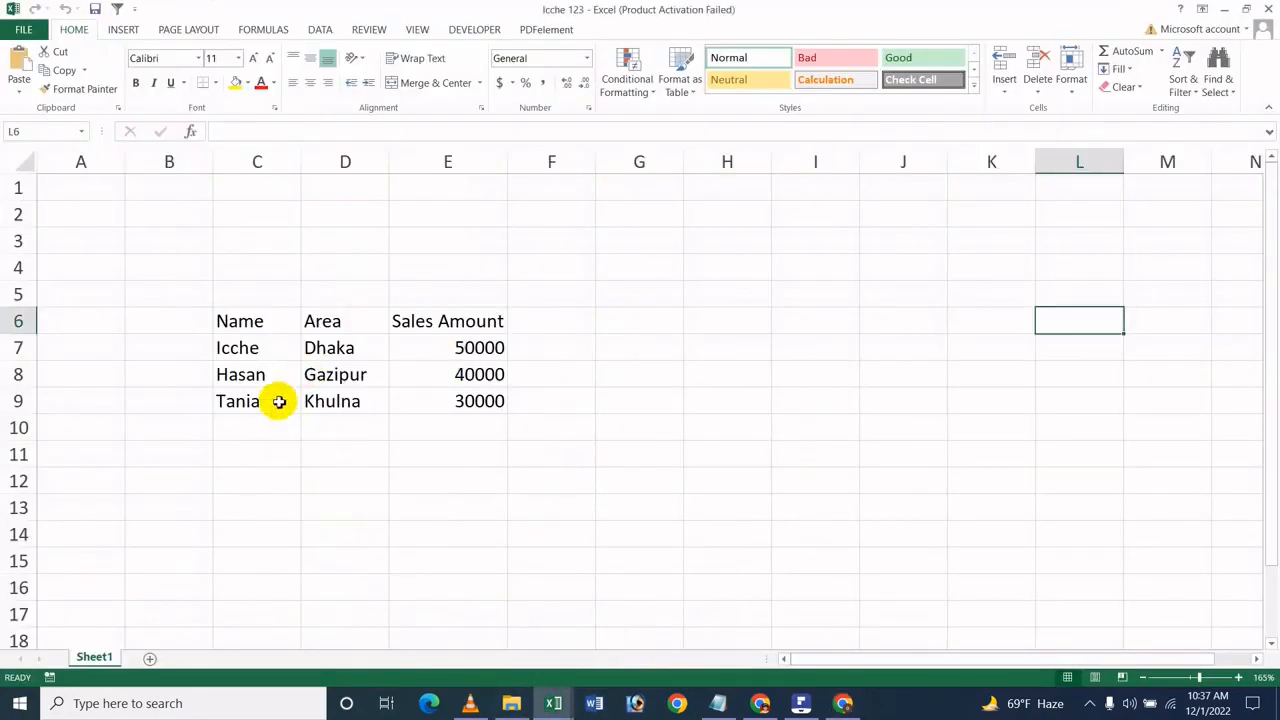
click(244, 348)
drag(228, 378, 434, 387)
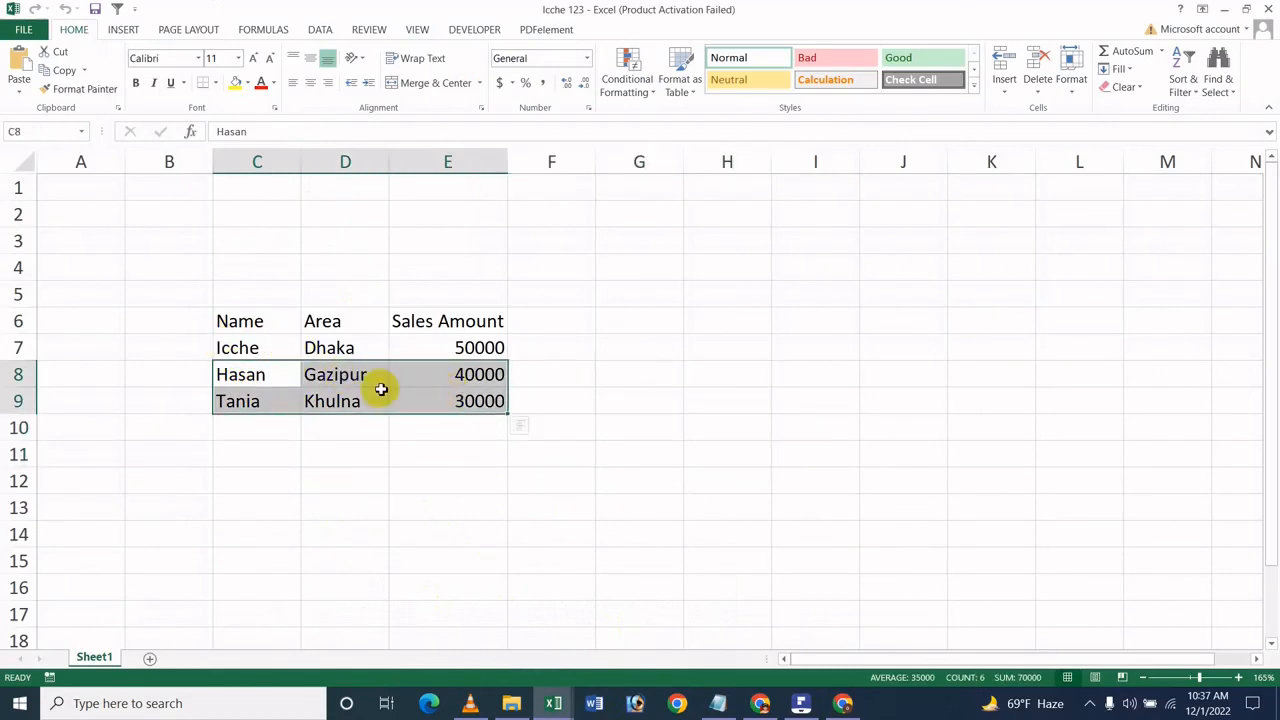
drag(240, 372, 493, 401)
click(552, 455)
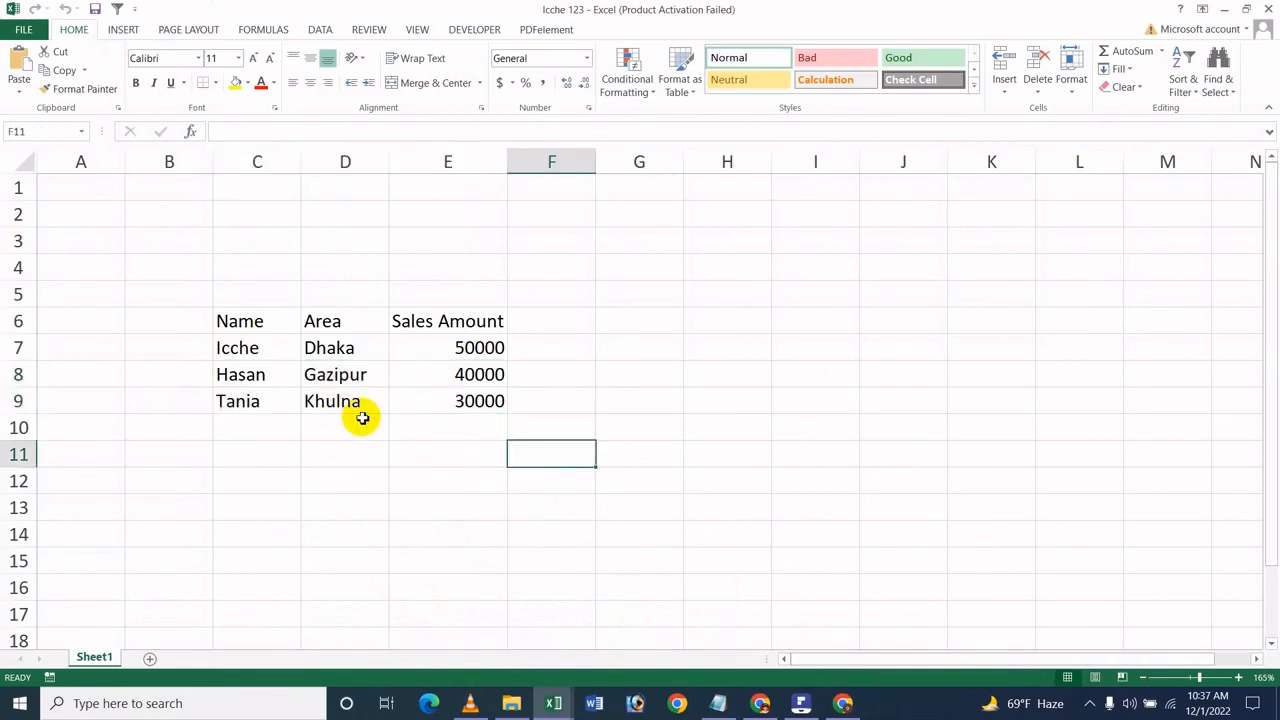
Step: Close the open desktop Excel workbooks and return to the OneDrive file list
click(1268, 6)
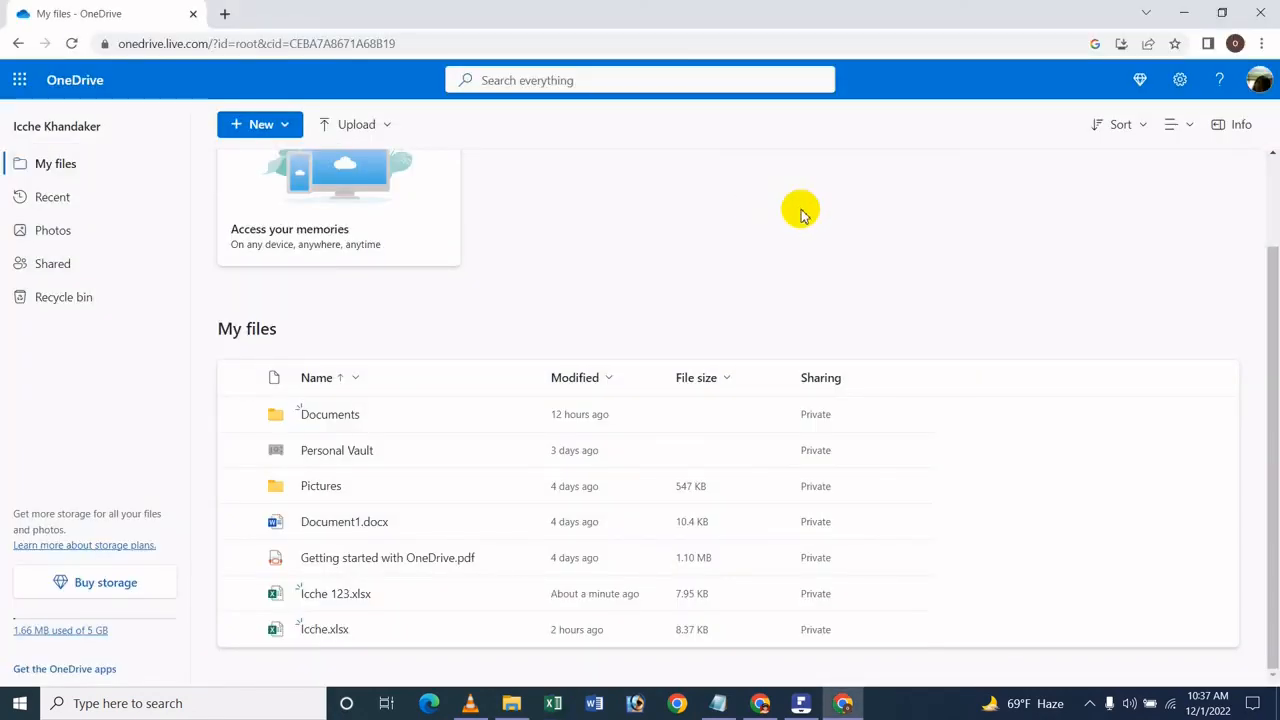
click(801, 703)
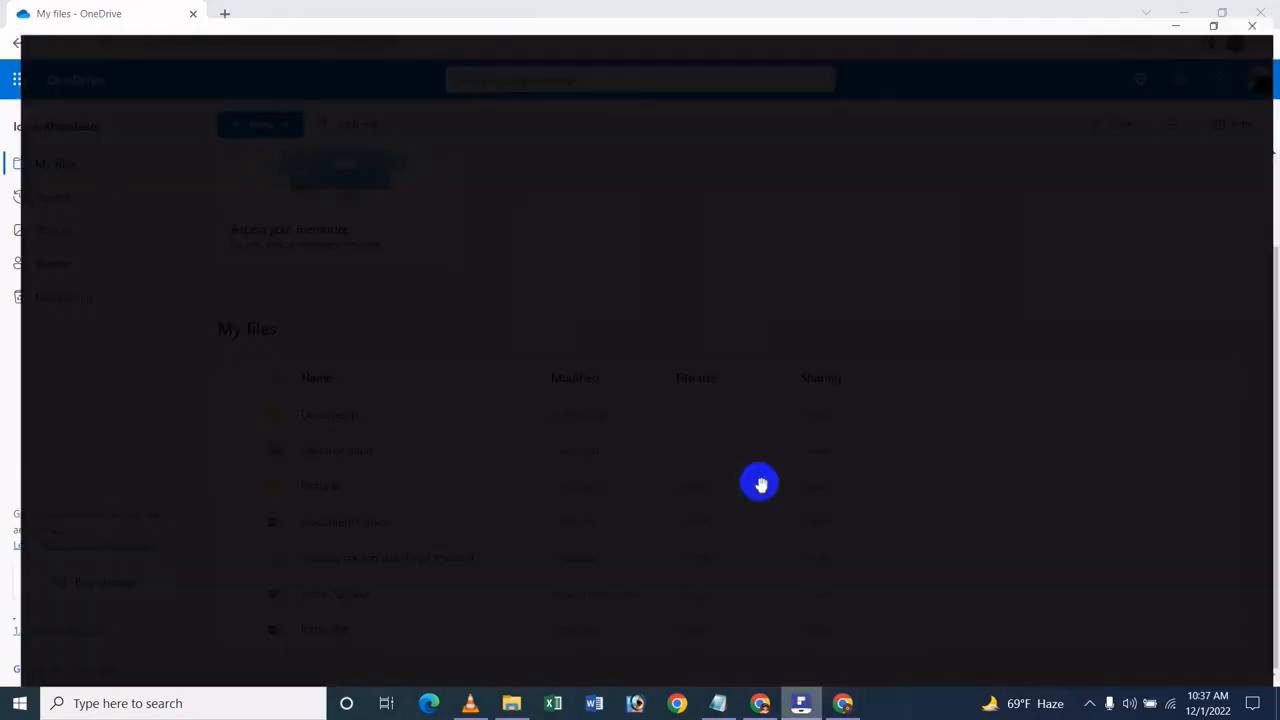